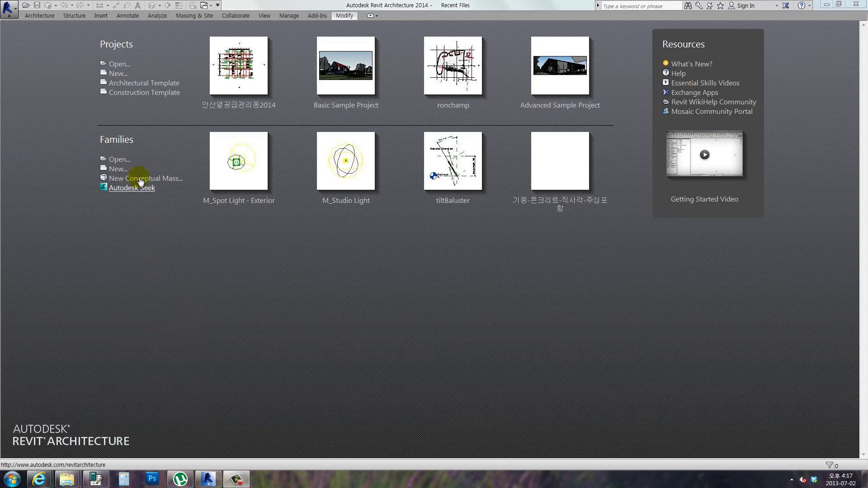
Create a new conceptual mass family from the Metric Mass.rft template
click(136, 179)
click(334, 169)
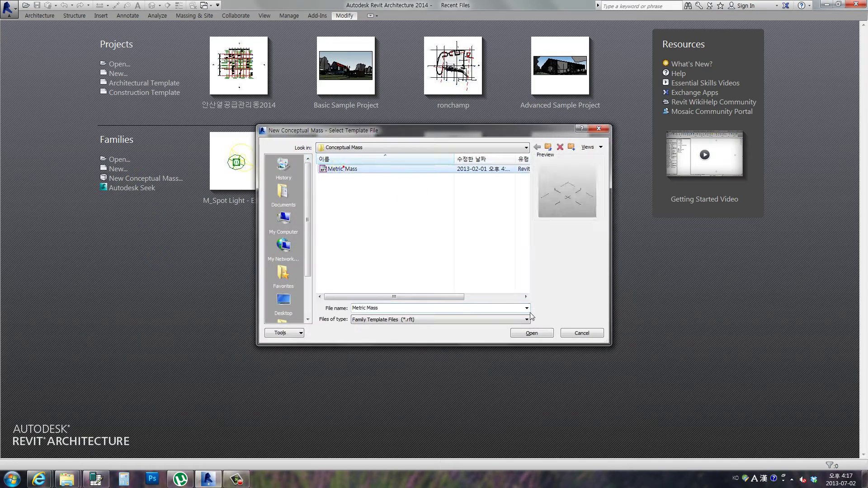
click(532, 333)
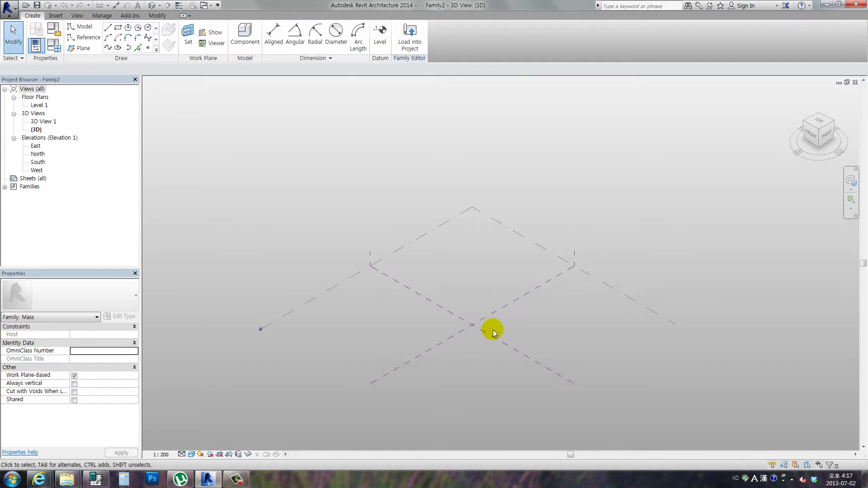
Sketch a rectangle on Level 1 with the Model Rectangle tool
middle_drag(518, 335, 485, 316)
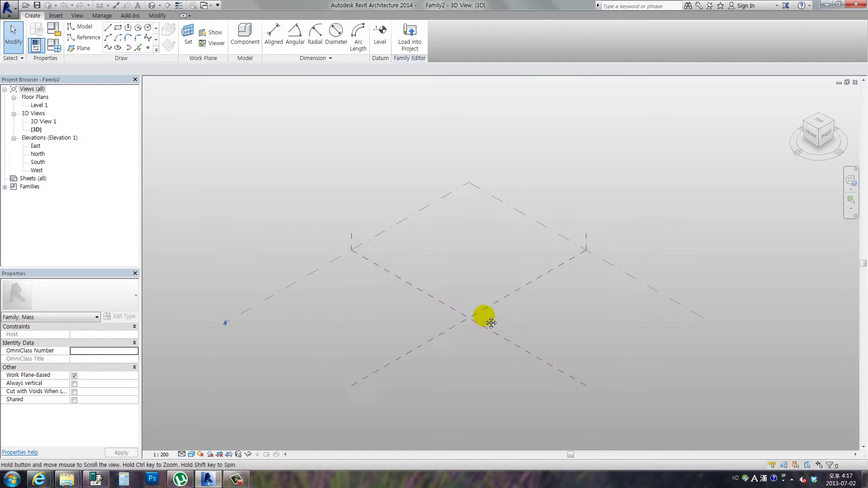
click(118, 29)
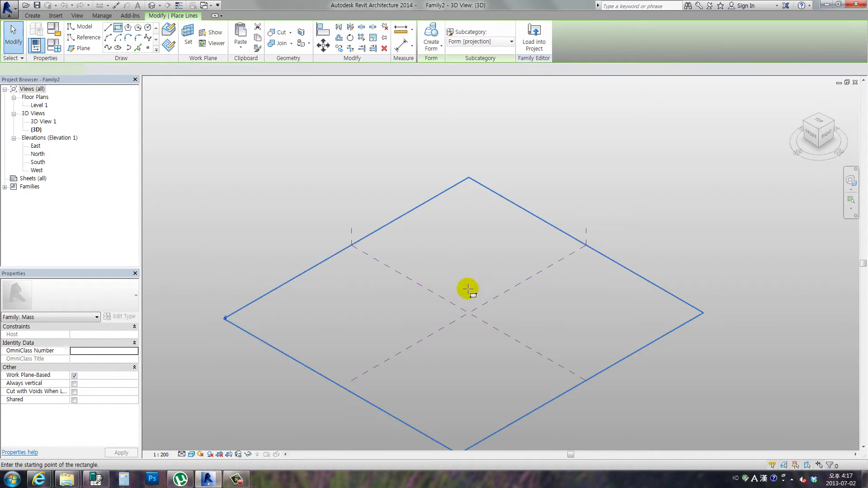
click(438, 267)
click(485, 377)
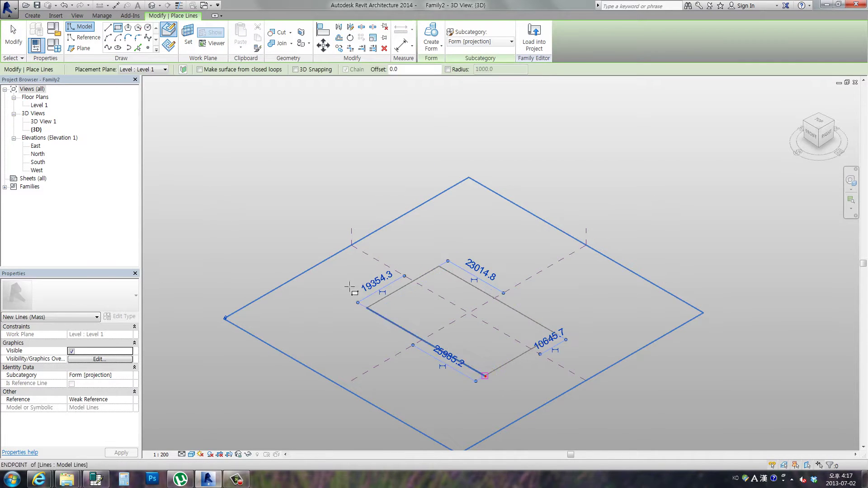
click(13, 41)
key(Tab)
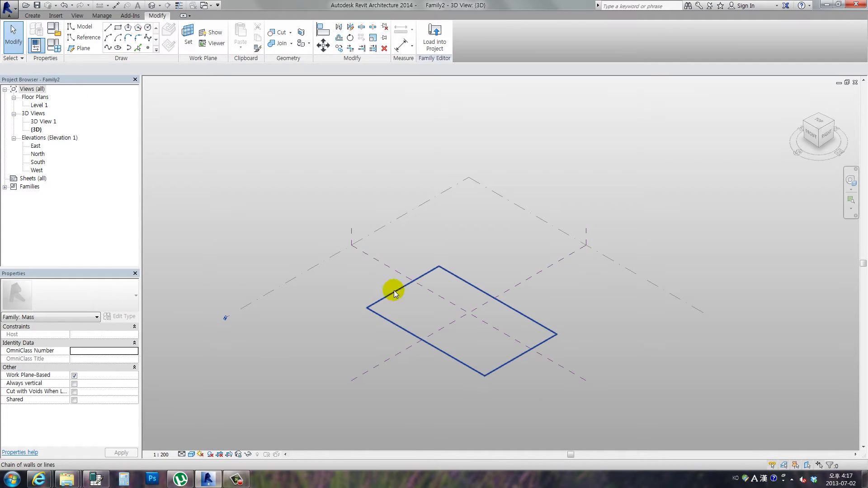
Extrude the rectangle into a solid box raised to about 61443 high
click(395, 290)
click(428, 30)
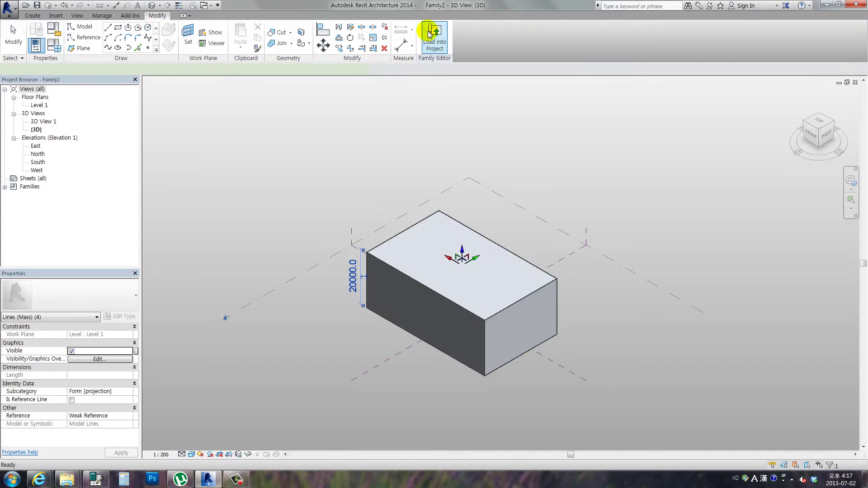
drag(462, 255, 462, 141)
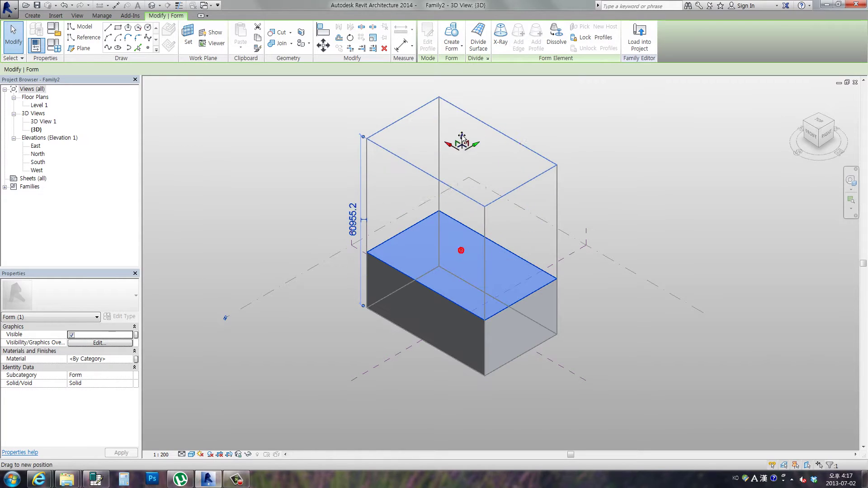
click(630, 167)
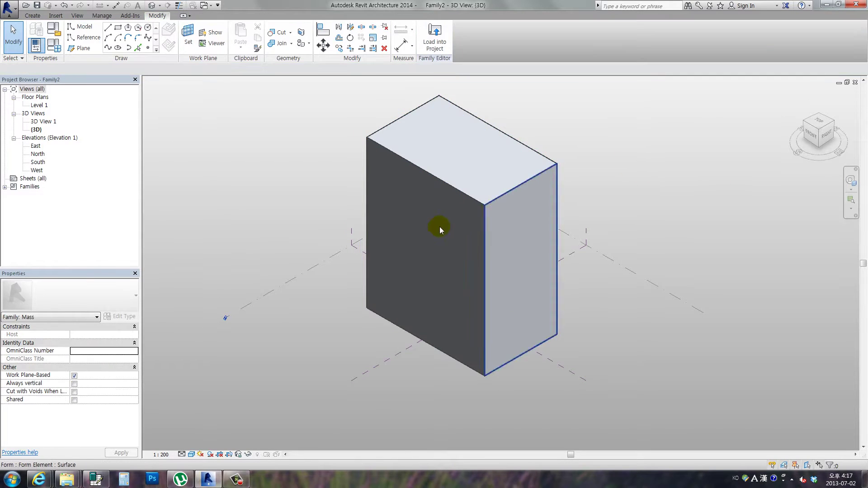
Draw a rectangle on the tall box's front face and extrude it outward as a solid box
click(119, 29)
click(188, 37)
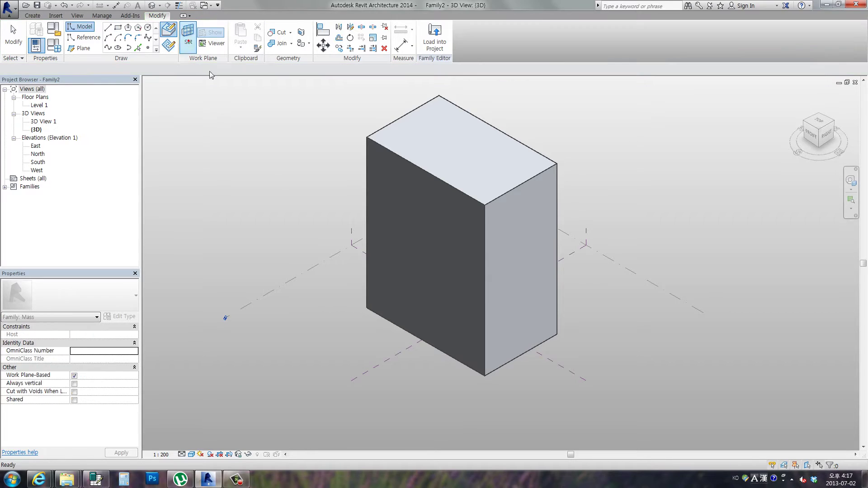
click(410, 209)
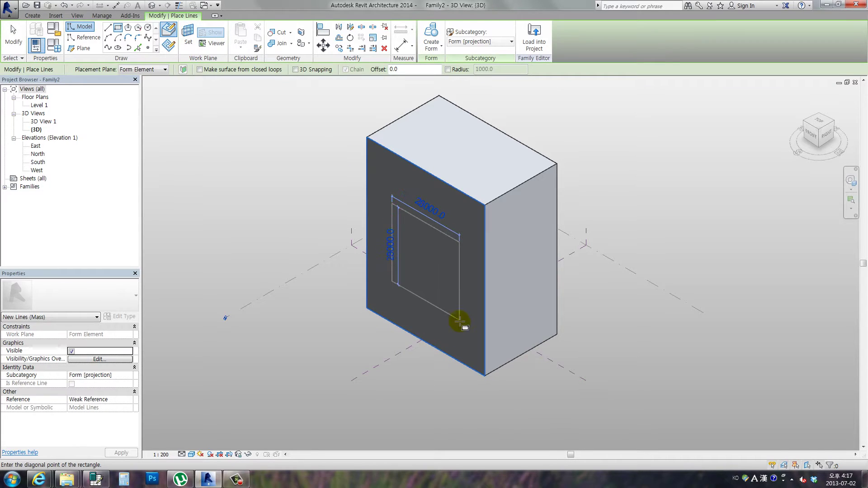
click(18, 45)
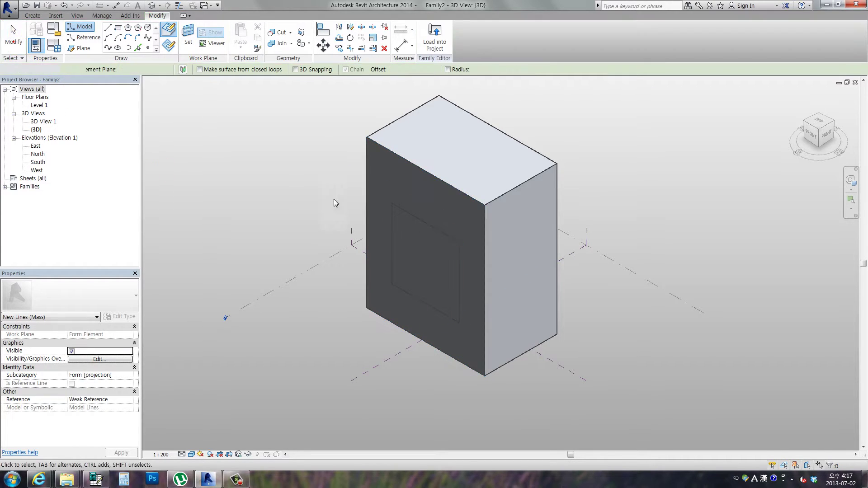
key(Escape)
key(Escape)
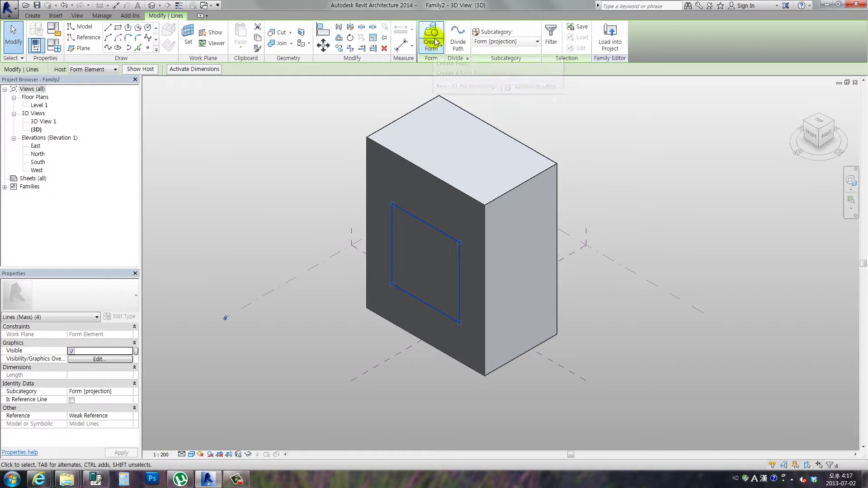
click(436, 42)
click(441, 68)
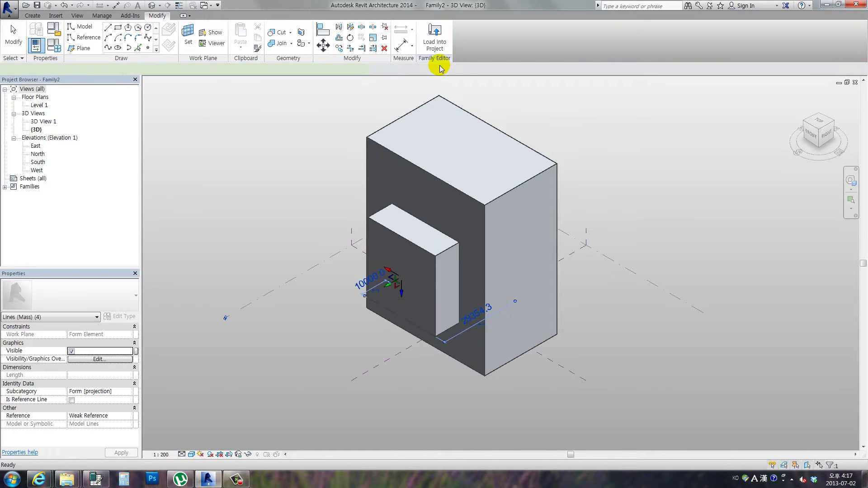
drag(392, 289, 306, 345)
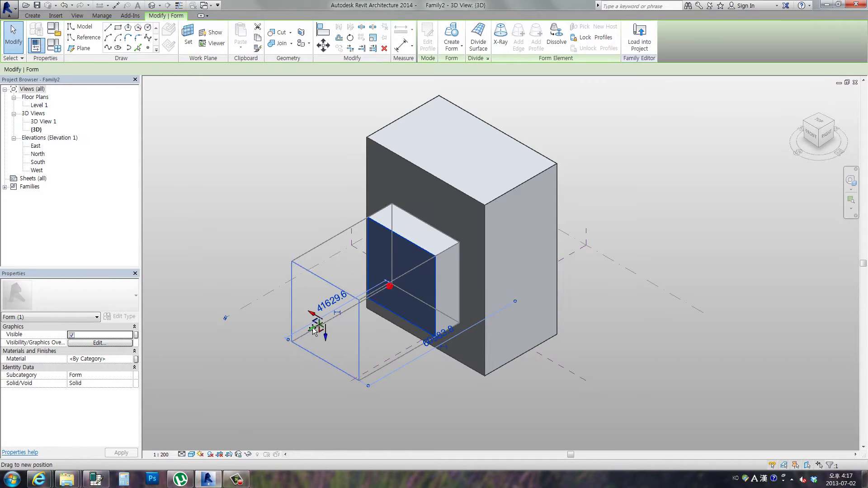
click(604, 320)
Drag the tall box's front face outward to make it deeper
click(413, 250)
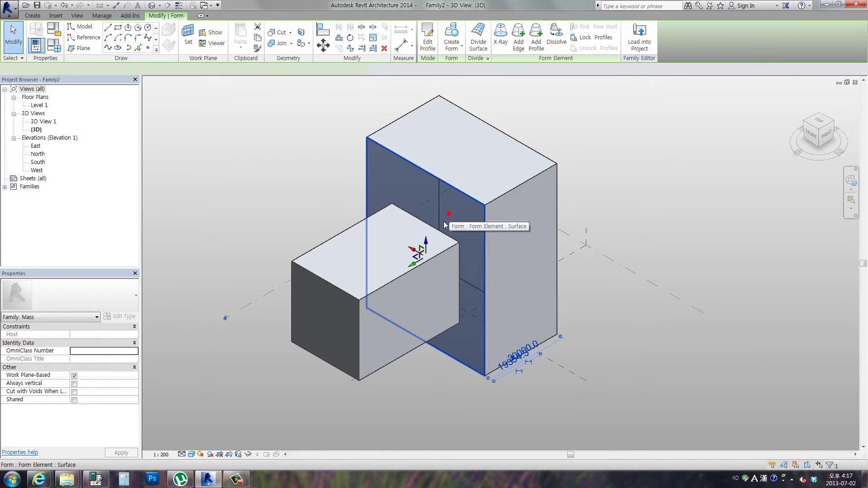
drag(362, 282, 366, 284)
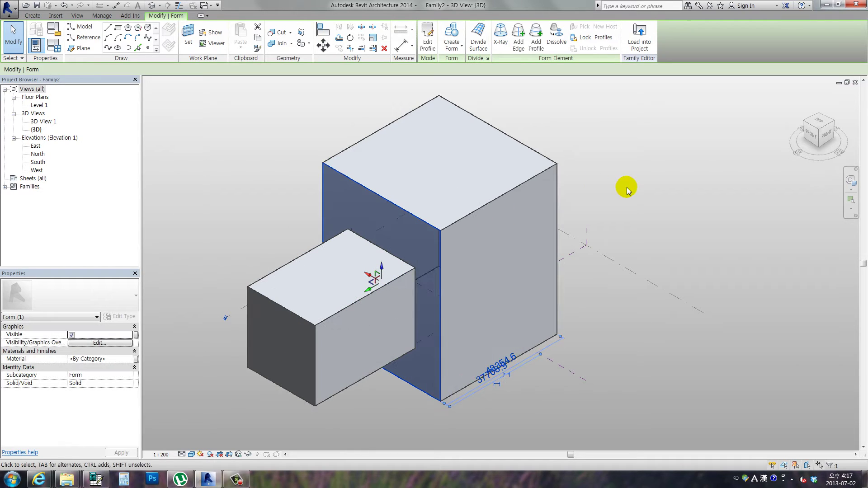
click(627, 187)
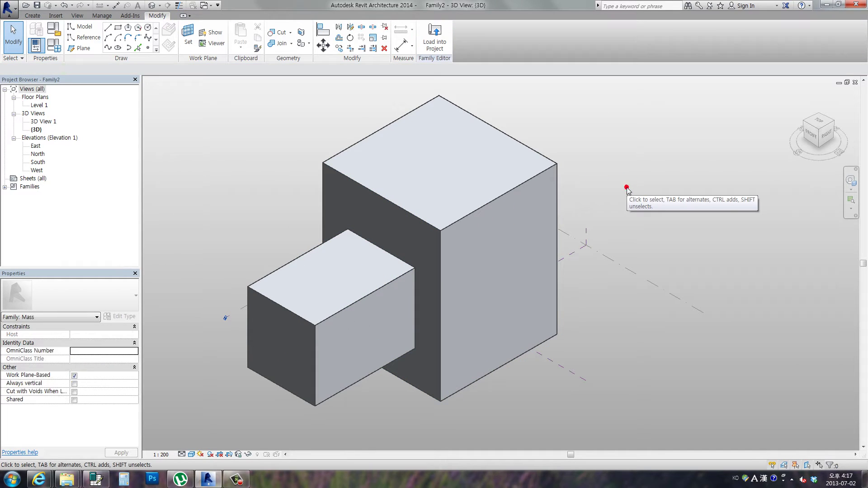
Tab-select the whole tall form and add a horizontal profile across it at mid-height
click(481, 219)
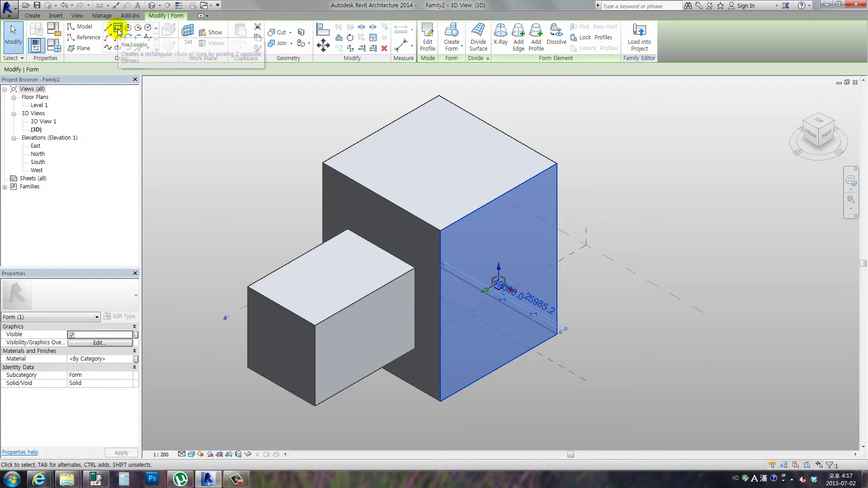
click(444, 186)
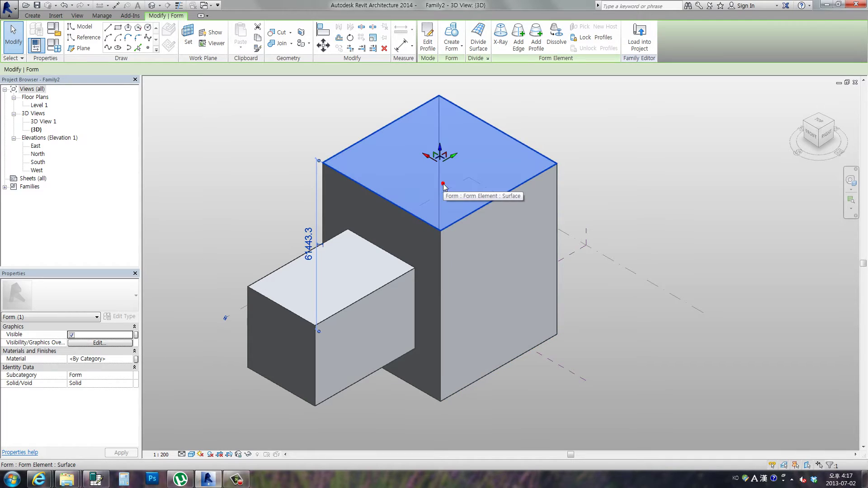
key(Tab)
click(446, 185)
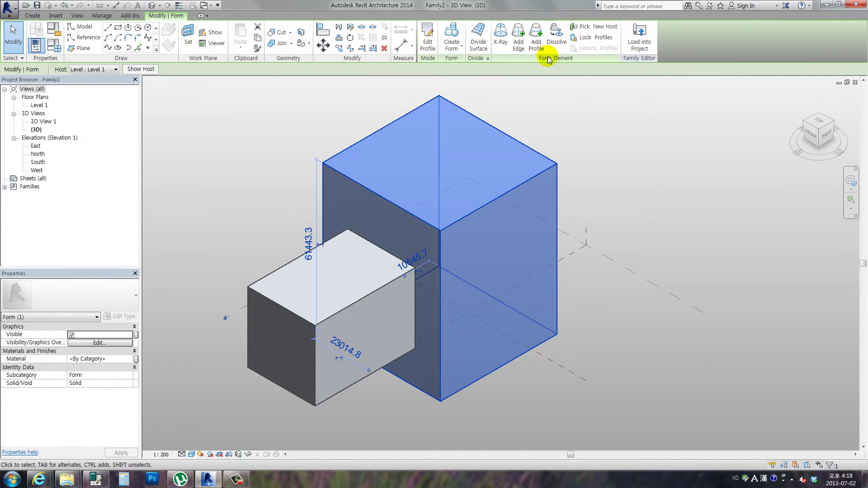
click(536, 41)
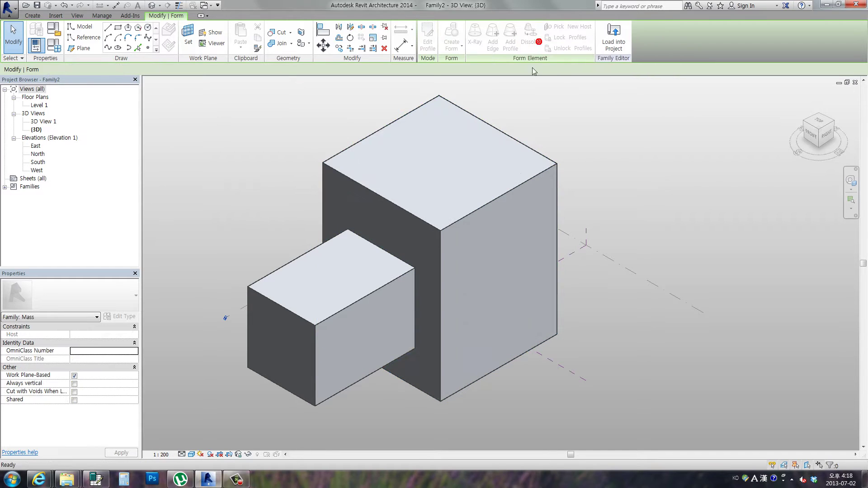
click(495, 285)
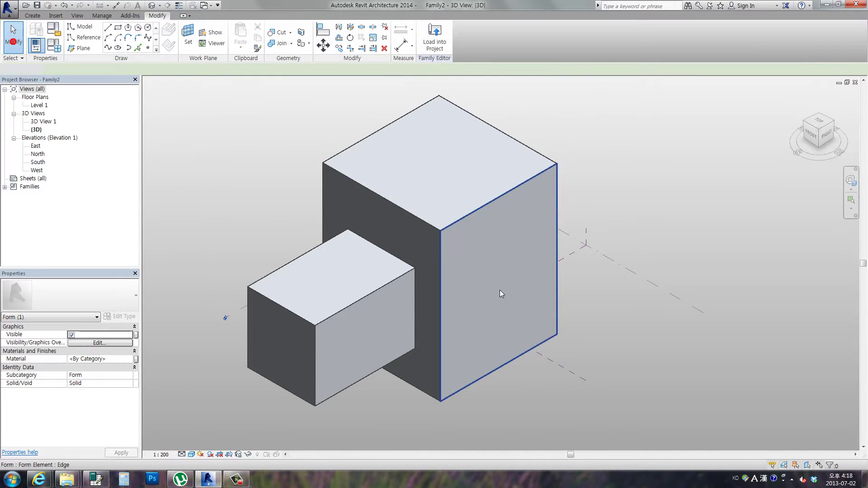
click(496, 288)
mouse_move(496, 286)
shift+middle_down()
mouse_move(346, 284)
mouse_move(430, 273)
shift+middle_up()
click(582, 233)
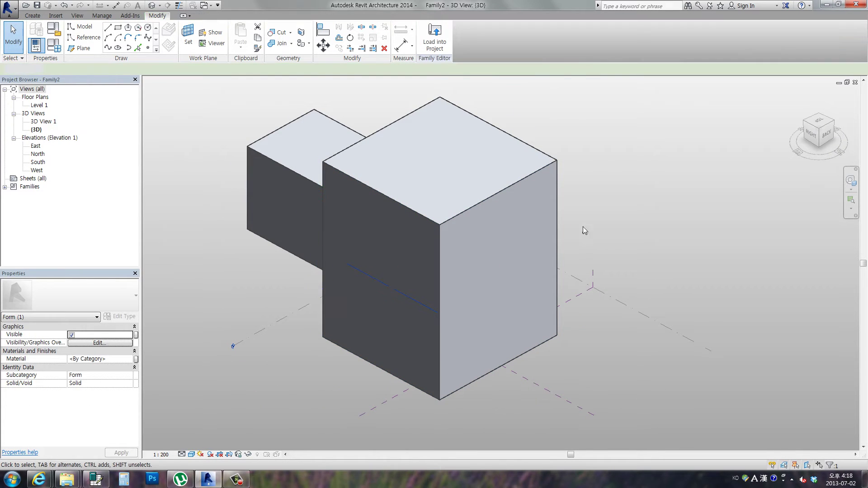
Turn on X-Ray and drag the middle vertical edge inward to curve the side
click(428, 240)
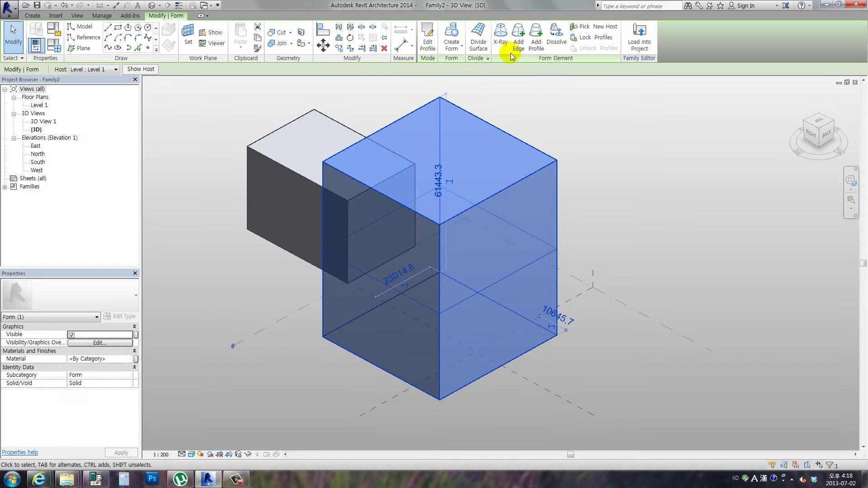
click(501, 44)
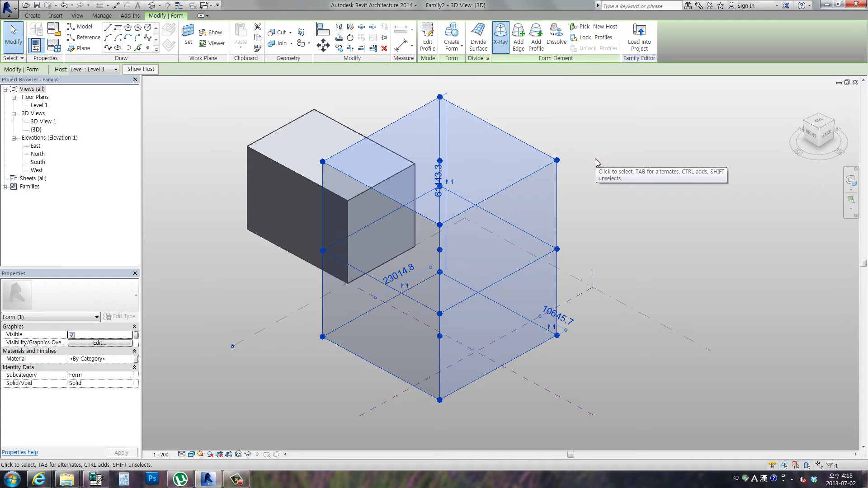
click(596, 162)
mouse_move(601, 213)
shift+middle_down()
mouse_move(659, 199)
mouse_move(533, 266)
shift+middle_up()
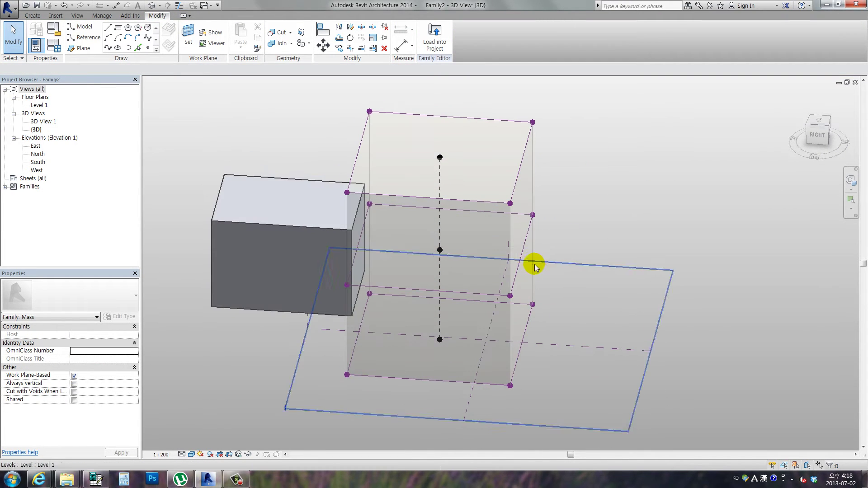
click(518, 268)
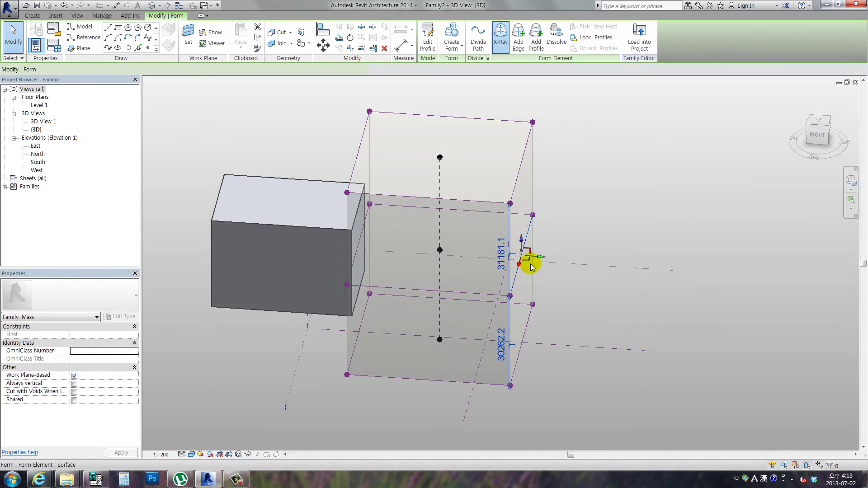
drag(540, 259, 472, 254)
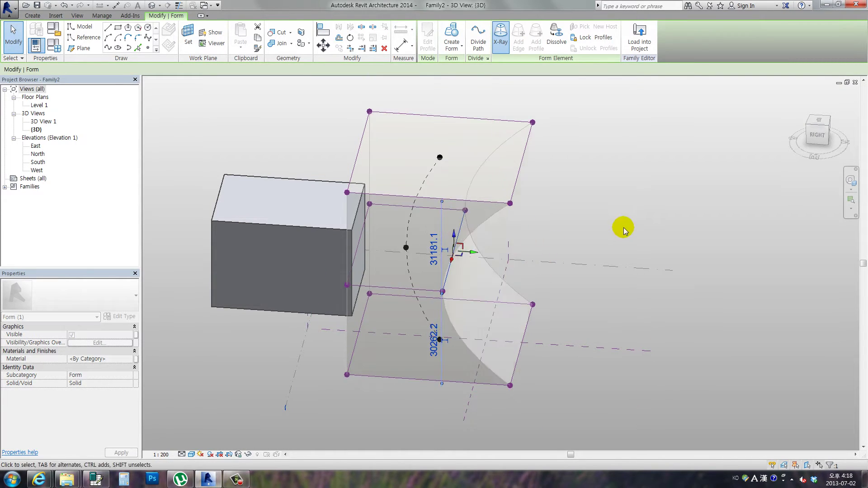
click(626, 225)
Shift the mid-height profile sideways along the green axis to reshape the curve
mouse_move(629, 225)
shift+middle_down()
mouse_move(650, 144)
mouse_move(624, 192)
shift+middle_up()
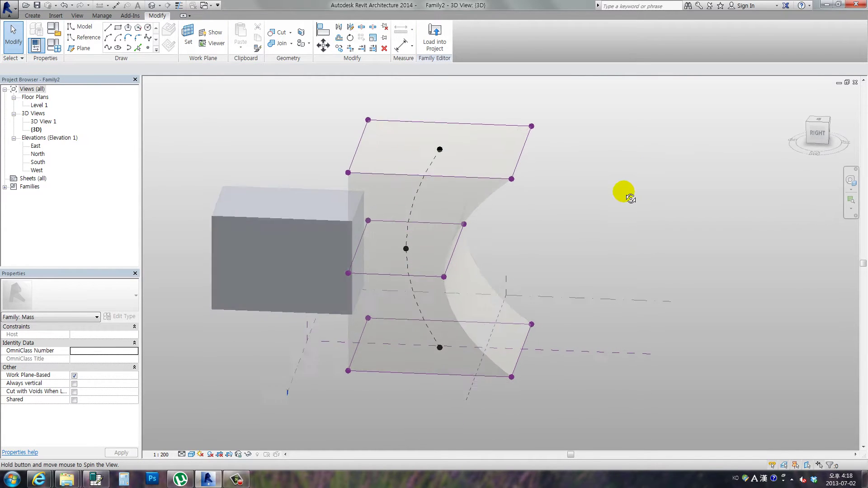
click(405, 253)
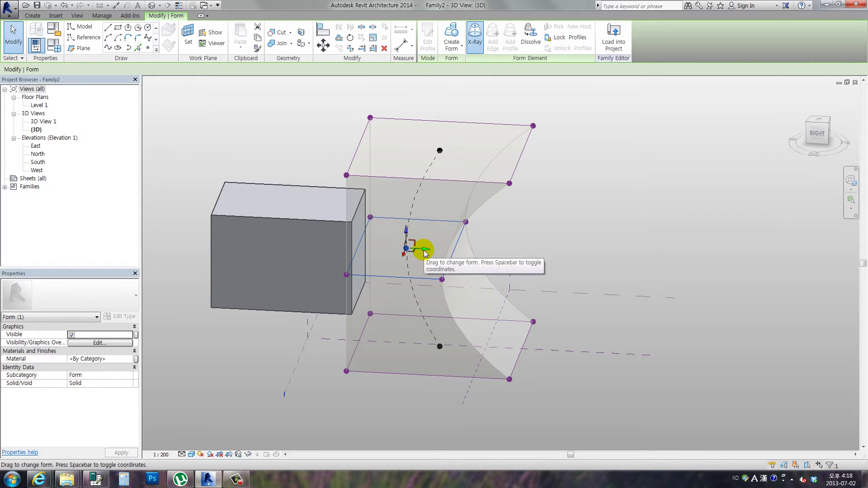
mouse_move(417, 248)
mouse_down()
mouse_move(530, 256)
mouse_move(452, 252)
mouse_move(500, 258)
mouse_move(480, 252)
mouse_up()
click(601, 256)
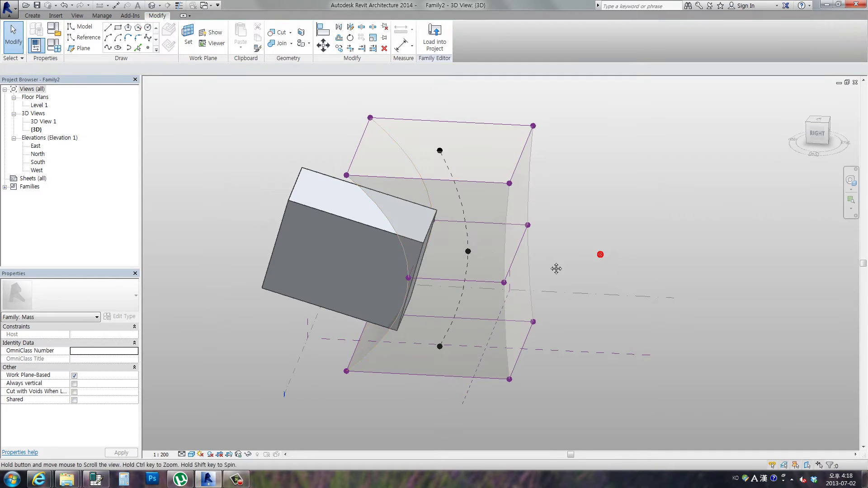
Turn off X-Ray on the tall form and orbit to a front view
mouse_move(556, 268)
shift+middle_down()
mouse_move(660, 213)
mouse_move(514, 231)
mouse_move(393, 219)
mouse_move(576, 237)
mouse_move(574, 231)
shift+middle_up()
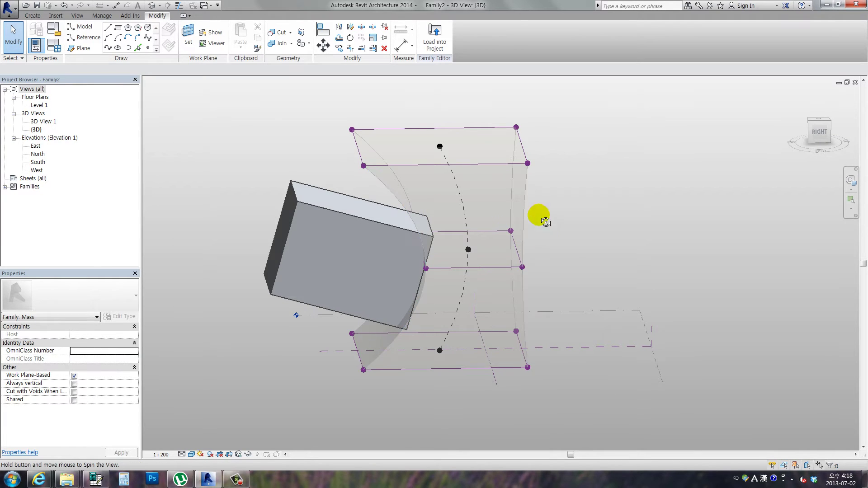
mouse_move(543, 219)
shift+middle_down()
mouse_move(535, 178)
mouse_move(542, 209)
mouse_move(529, 209)
mouse_move(582, 248)
mouse_move(488, 186)
shift+middle_up()
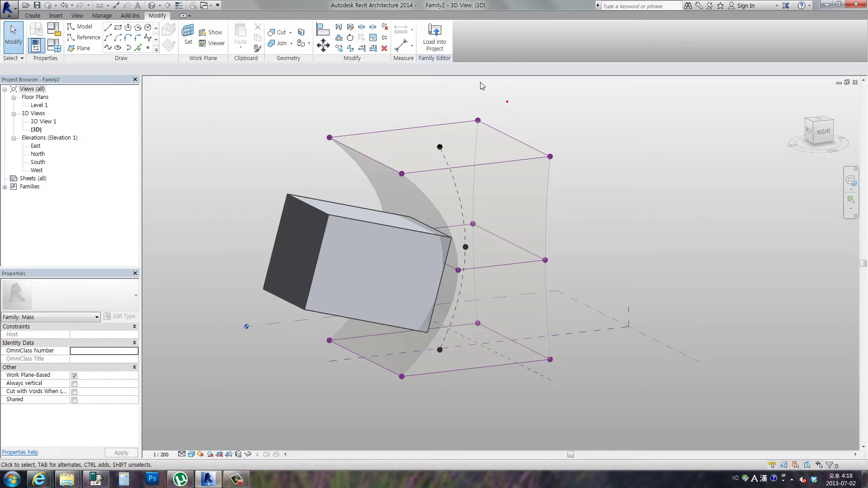
click(474, 130)
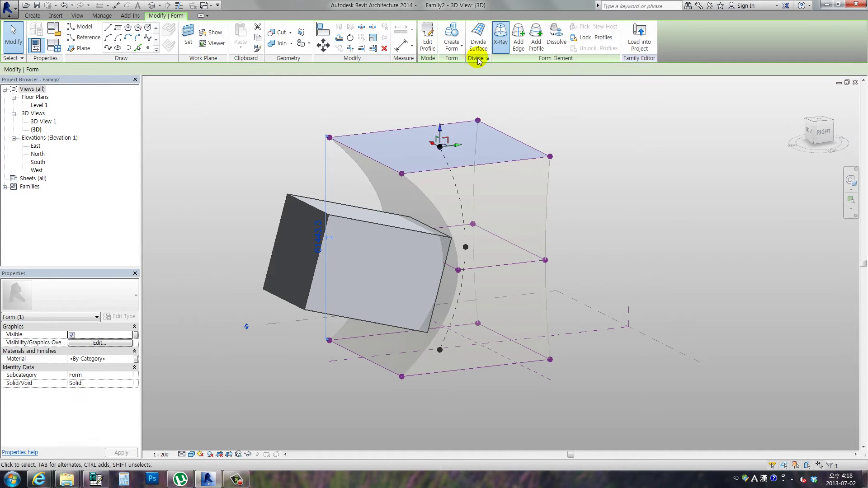
click(499, 46)
click(558, 122)
mouse_move(538, 161)
shift+middle_down()
mouse_move(633, 204)
mouse_move(568, 252)
shift+middle_up()
scroll(488, 297, up, 5)
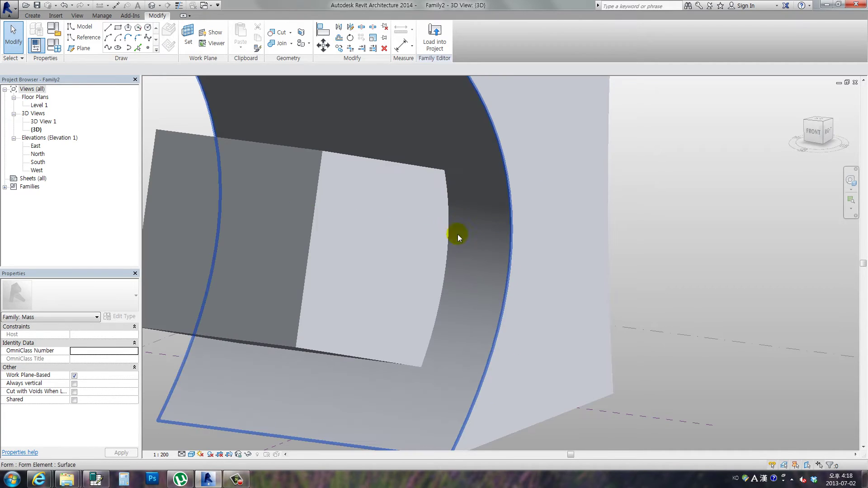
scroll(458, 234, down, 2)
scroll(418, 310, down, 2)
scroll(411, 306, down, 1)
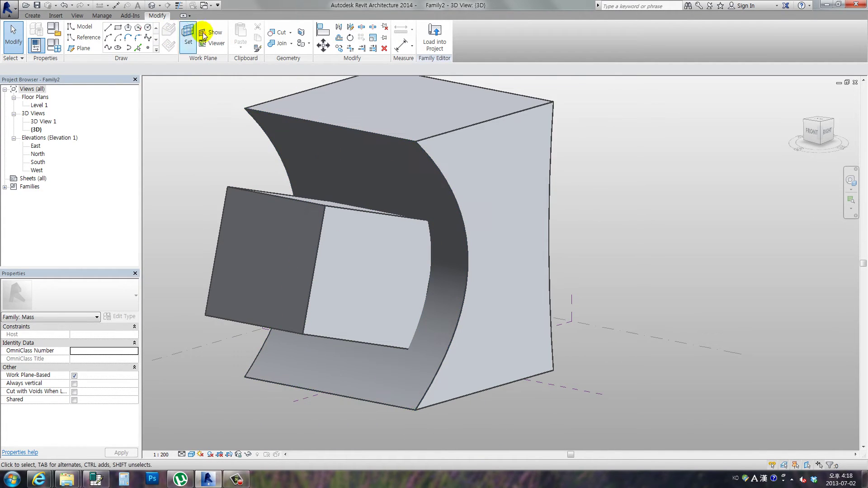
Join the protruding box with the curved form and switch to Wireframe visual style
click(274, 44)
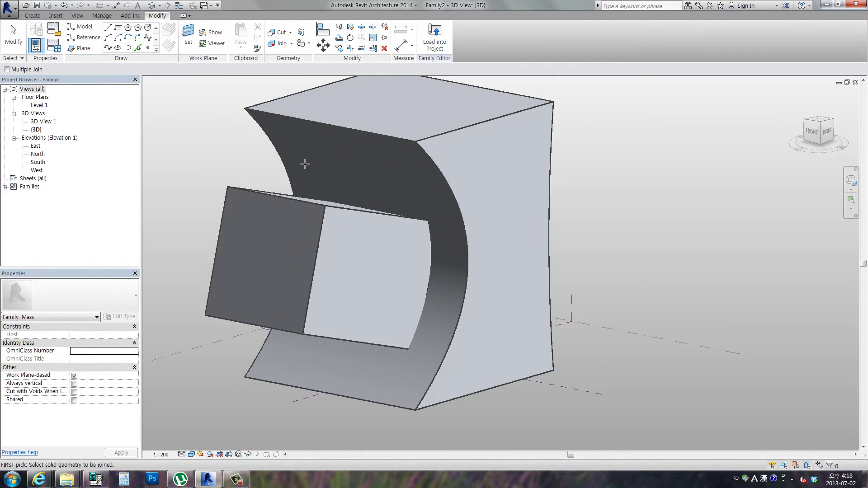
click(330, 215)
click(399, 142)
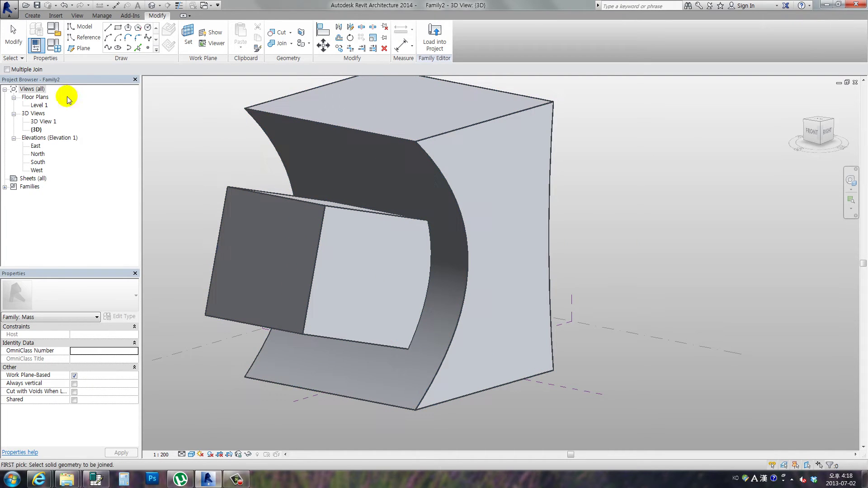
click(192, 455)
click(206, 400)
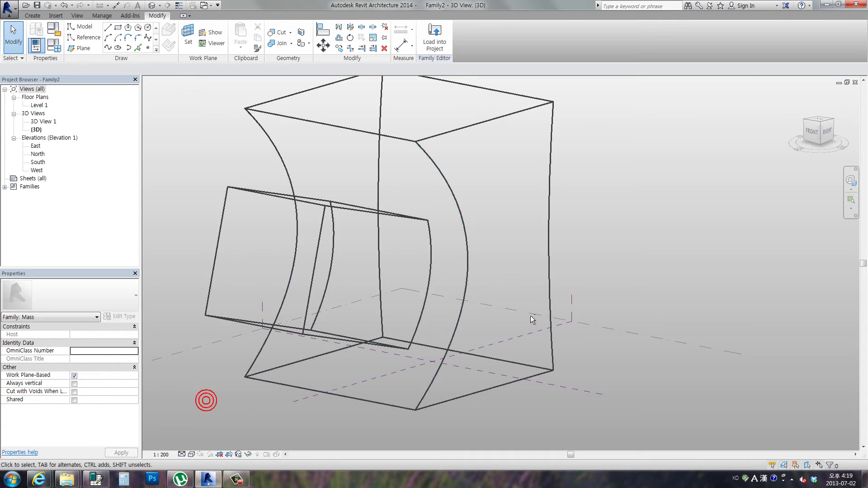
Use Unjoin Geometry on the protruding box to detach it from the curved form
mouse_move(532, 319)
shift+middle_down()
mouse_move(378, 345)
mouse_move(285, 254)
mouse_move(407, 277)
mouse_move(408, 294)
mouse_move(363, 254)
shift+middle_up()
click(287, 44)
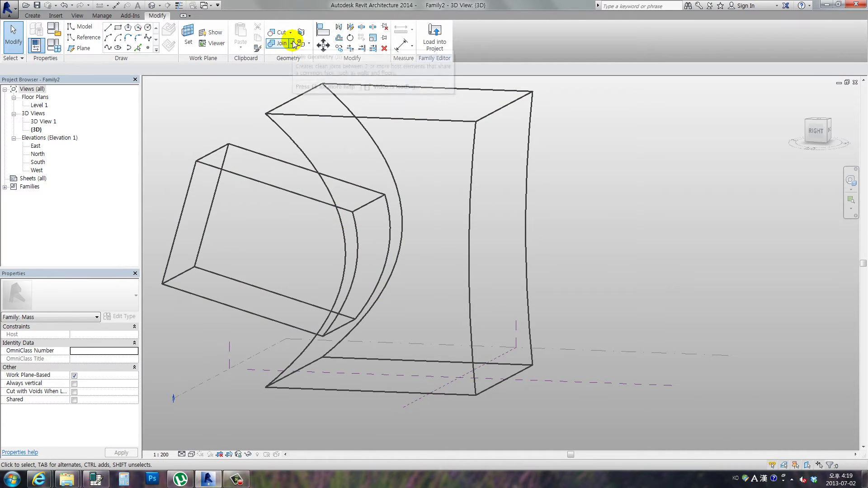
click(295, 76)
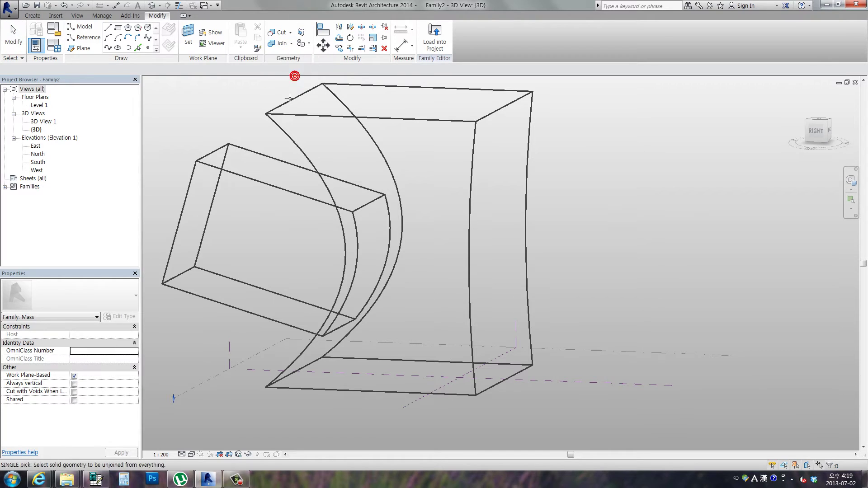
click(248, 176)
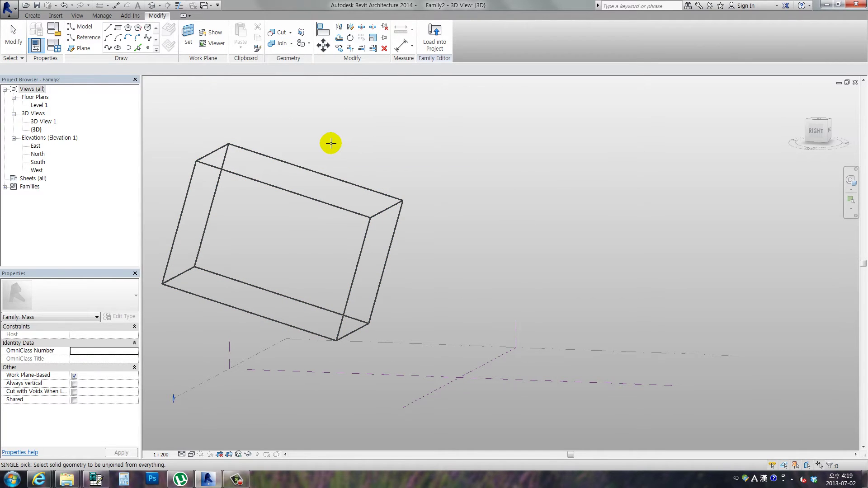
mouse_move(334, 142)
shift+middle_down()
mouse_move(357, 174)
mouse_move(404, 193)
shift+middle_up()
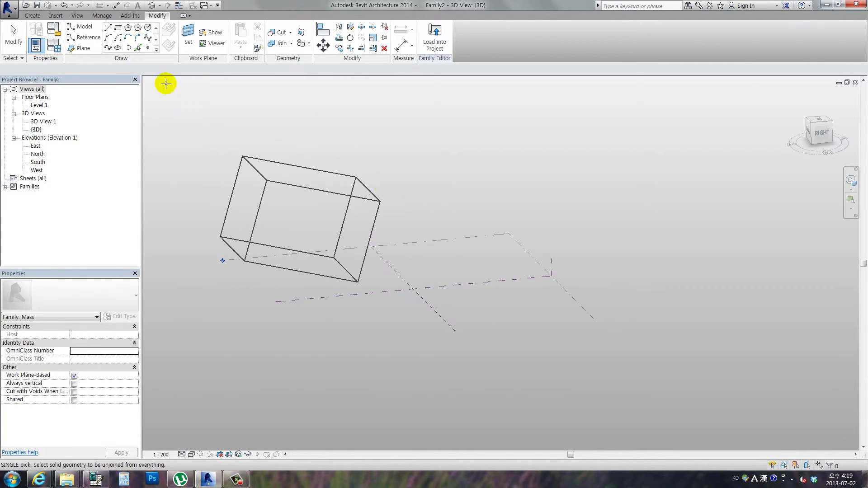
click(293, 115)
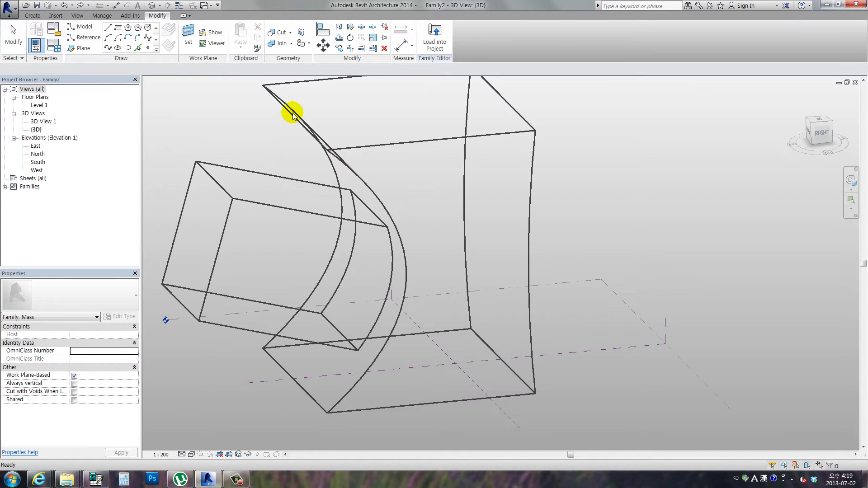
scroll(396, 189, down, 2)
mouse_move(396, 189)
shift+middle_down()
mouse_move(430, 130)
mouse_move(513, 183)
shift+middle_up()
Switch the visual style to Hidden Line
click(200, 455)
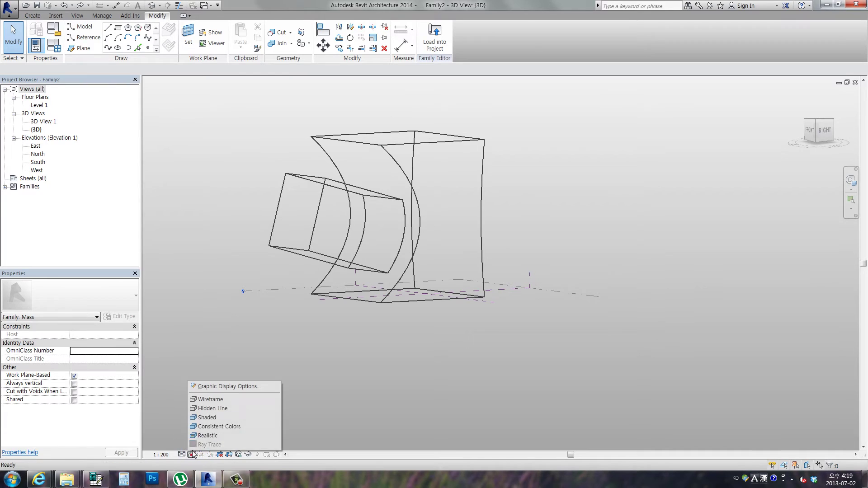
click(204, 408)
mouse_move(378, 323)
shift+middle_down()
mouse_move(374, 374)
mouse_move(388, 247)
shift+middle_up()
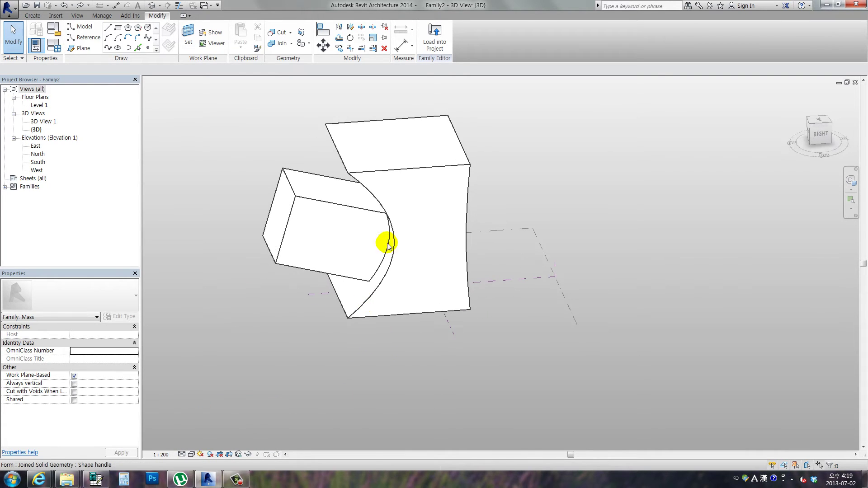
Select the tall form's top face profile and open it in Edit Profile
click(417, 163)
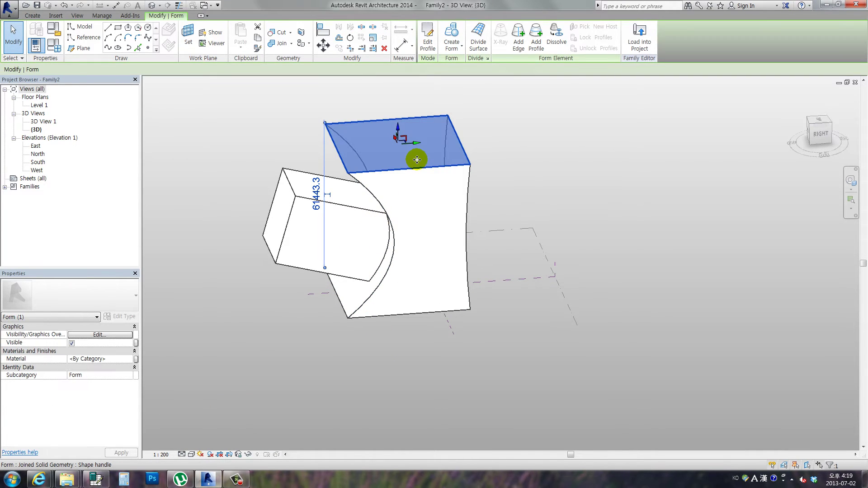
shift+middle_drag(397, 139, 398, 165)
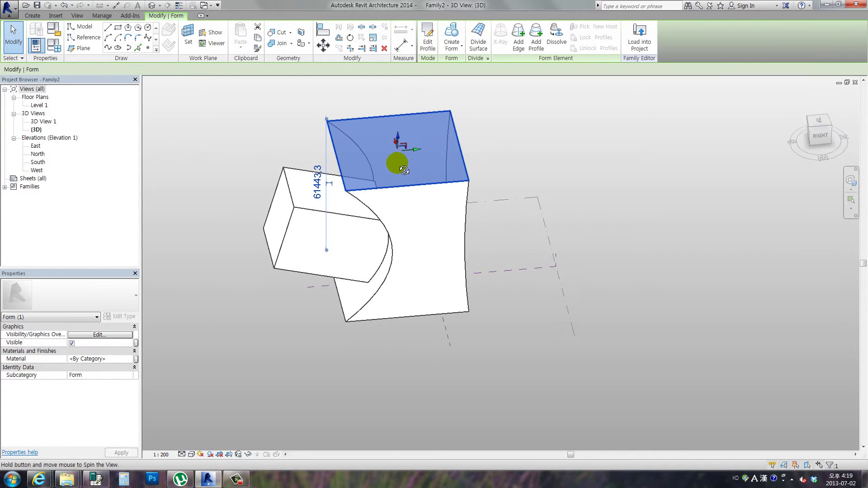
key(Escape)
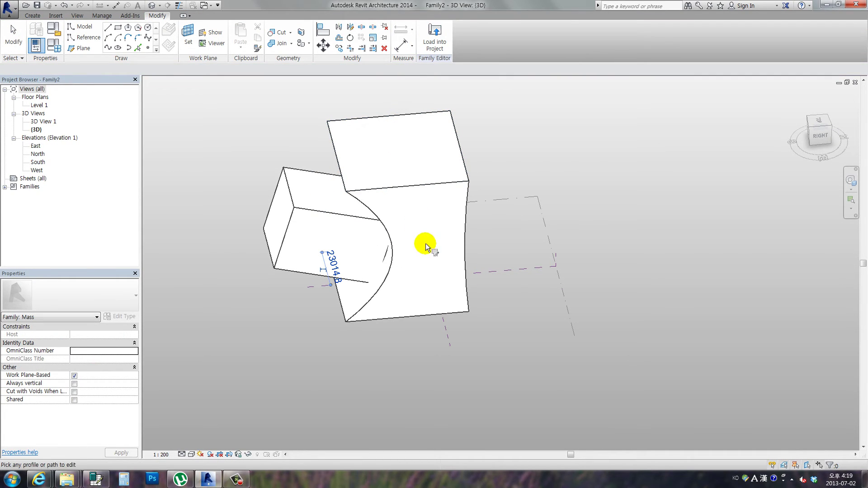
click(422, 183)
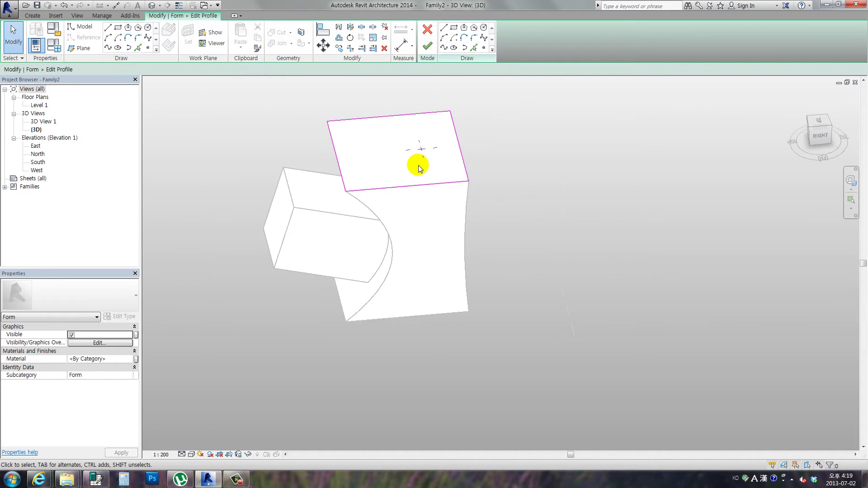
Draw a Start-End-Radius arc curving inward between two top face corners
mouse_move(412, 165)
shift+middle_down()
mouse_move(467, 192)
mouse_move(464, 120)
shift+middle_up()
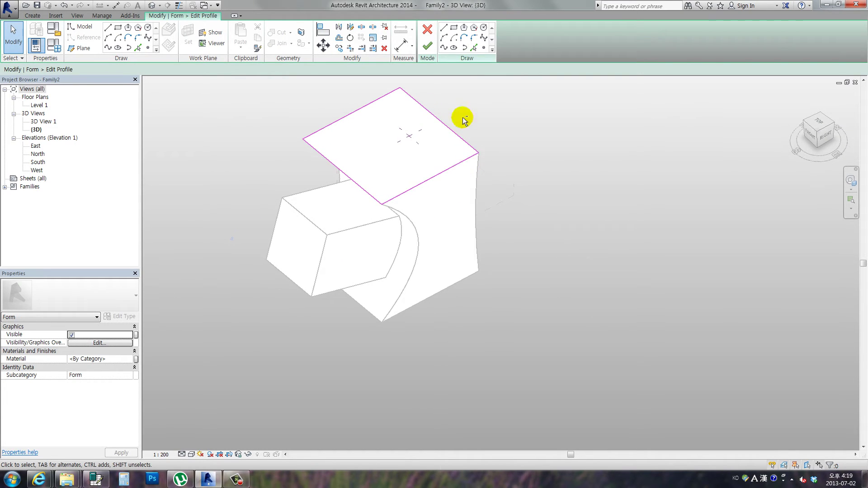
click(444, 28)
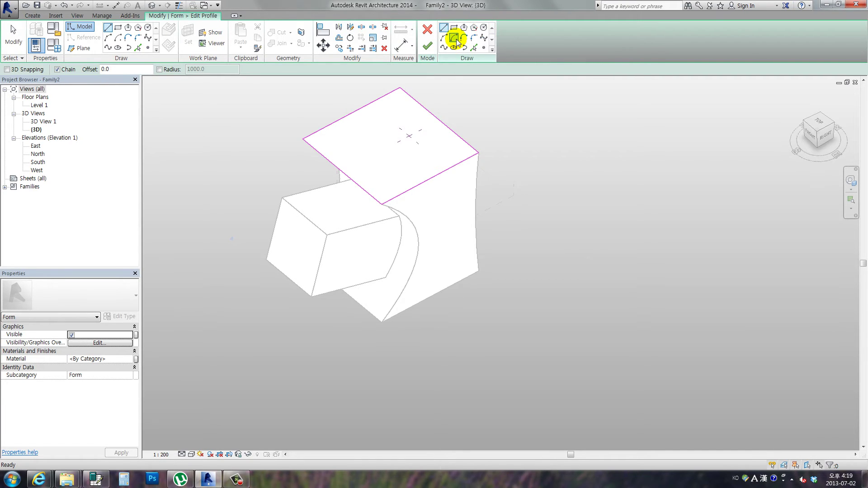
click(444, 38)
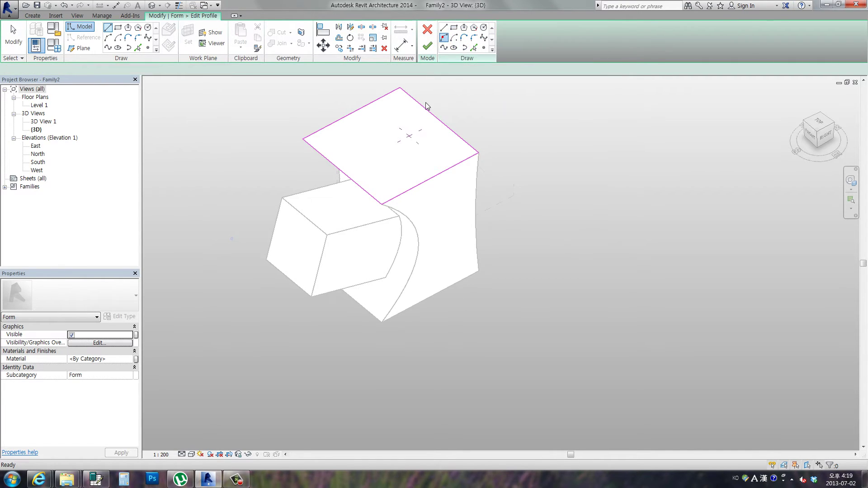
click(381, 206)
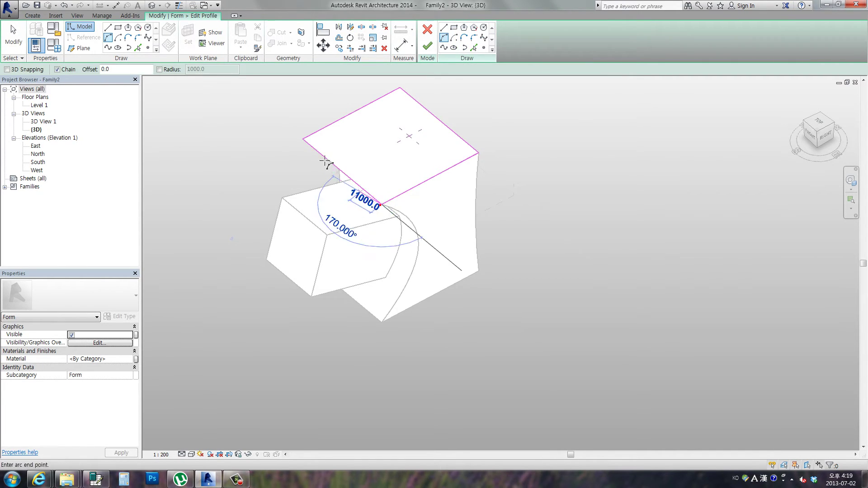
click(479, 153)
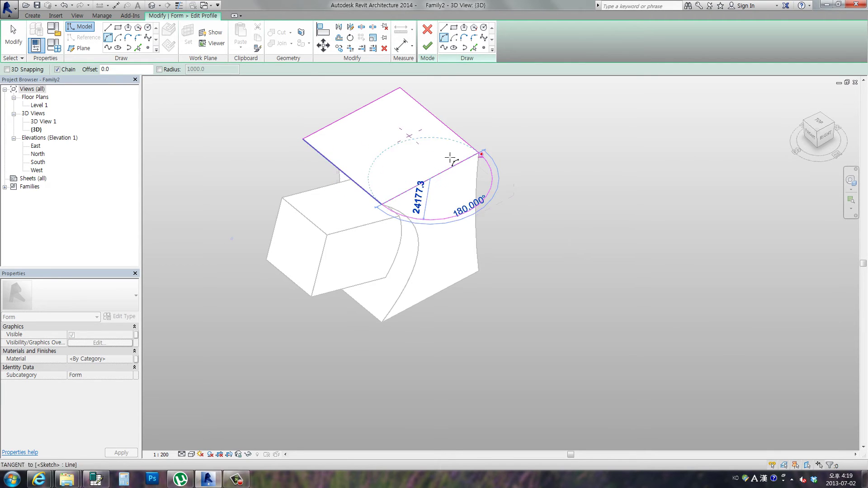
click(403, 161)
click(6, 51)
Delete the straight edge the arc replaces and finish the profile edit
click(418, 181)
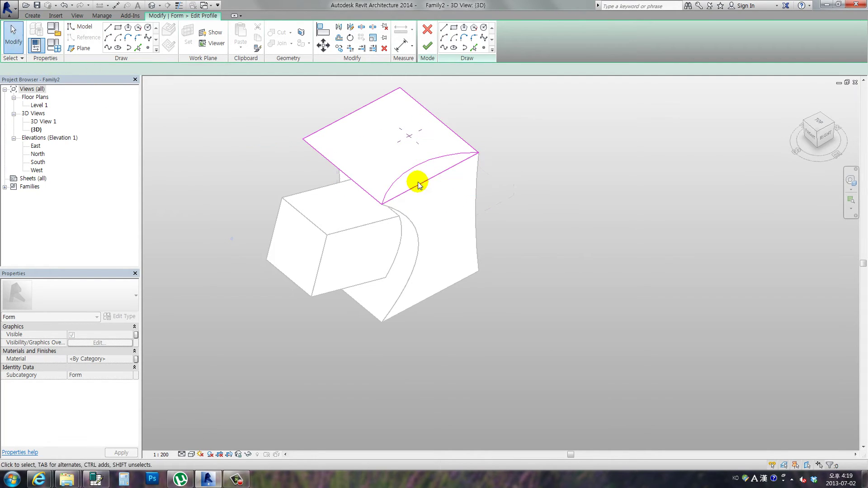
key(Delete)
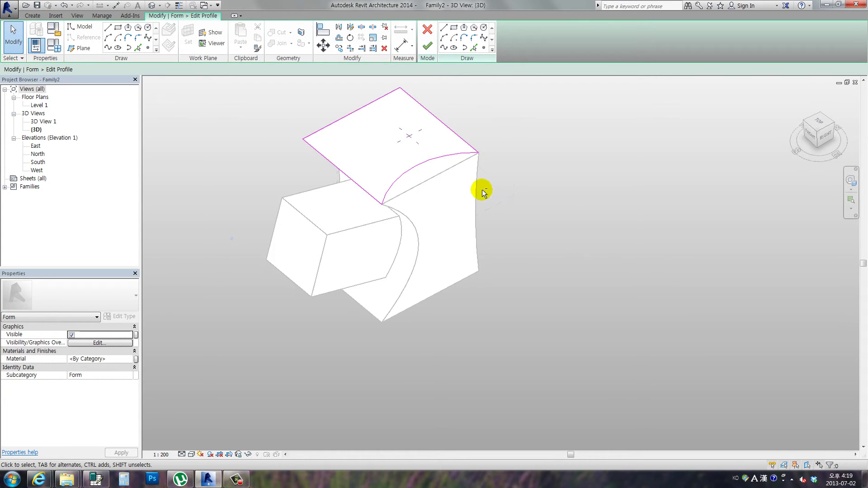
mouse_move(482, 192)
shift+middle_down()
mouse_move(601, 131)
mouse_move(487, 90)
shift+middle_up()
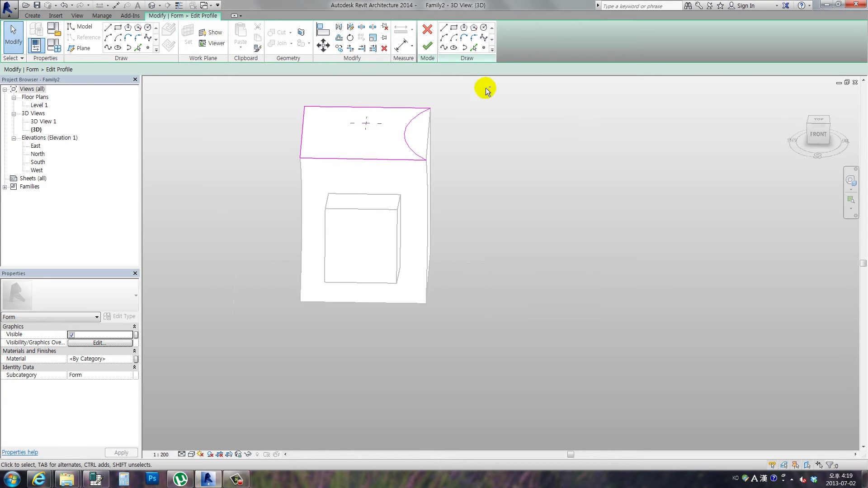
click(427, 45)
mouse_move(486, 194)
shift+middle_down()
mouse_move(356, 132)
mouse_move(502, 175)
shift+middle_up()
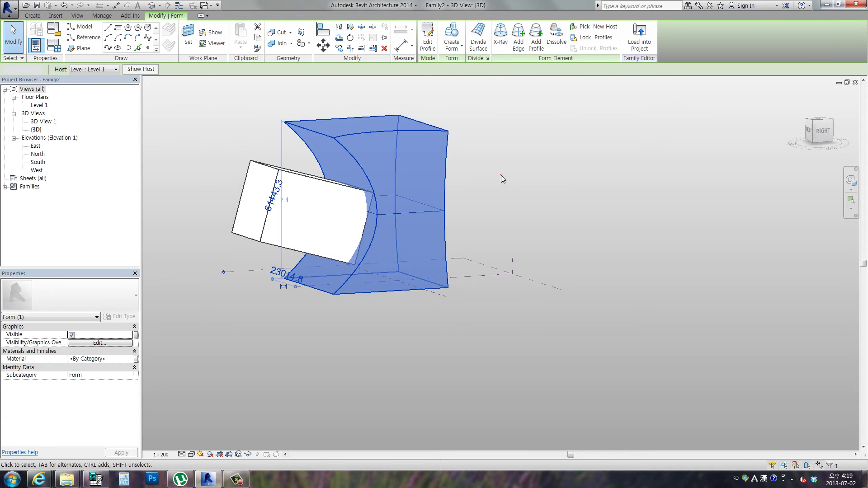
click(501, 175)
mouse_move(591, 190)
shift+middle_down()
mouse_move(631, 215)
mouse_move(613, 304)
mouse_move(473, 294)
shift+middle_up()
scroll(473, 295, up, 3)
scroll(398, 296, up, 1)
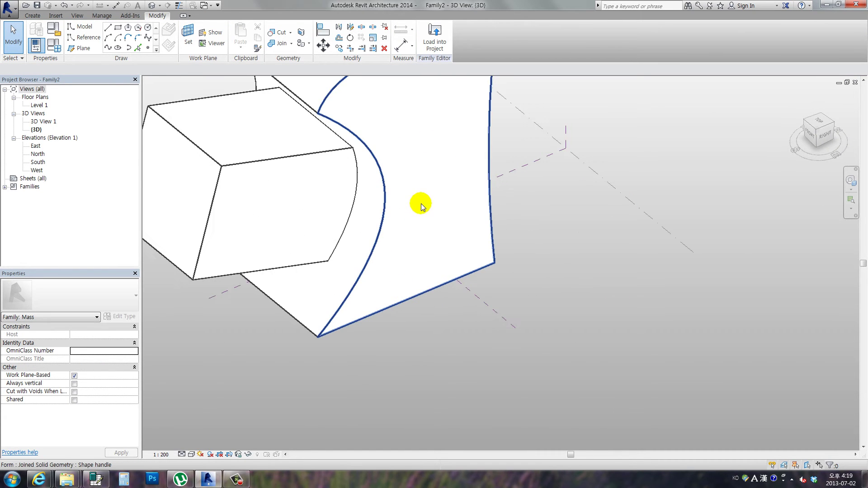
key(Tab)
click(382, 185)
mouse_move(382, 185)
shift+middle_down()
mouse_move(459, 258)
mouse_move(501, 263)
mouse_move(473, 151)
shift+middle_up()
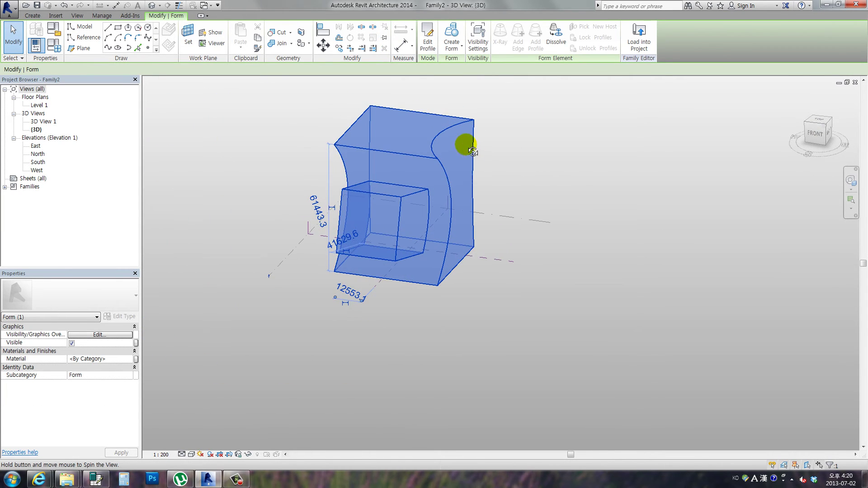
click(530, 166)
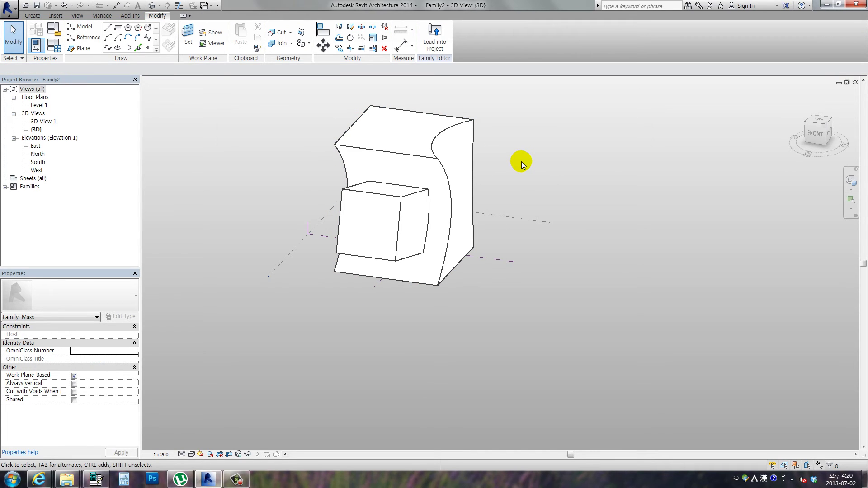
Draw a rectangle on Level 1 around the curved mass's lower corner
click(117, 29)
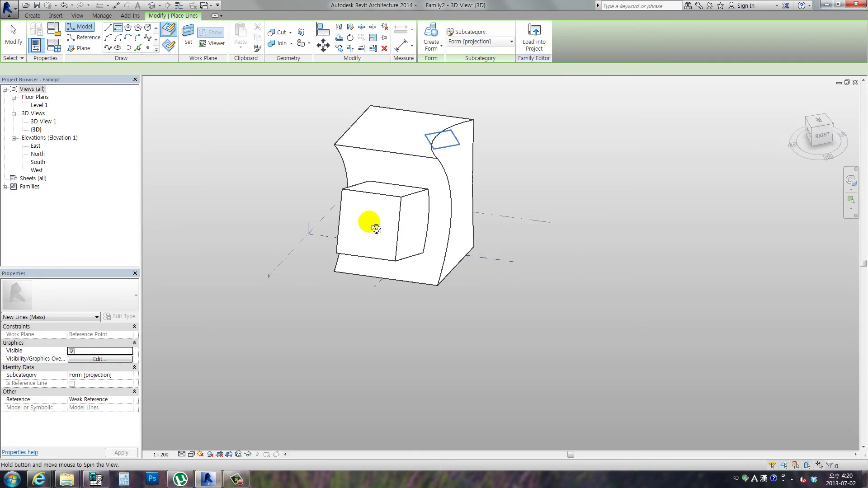
shift+middle_drag(374, 222, 152, 57)
click(169, 45)
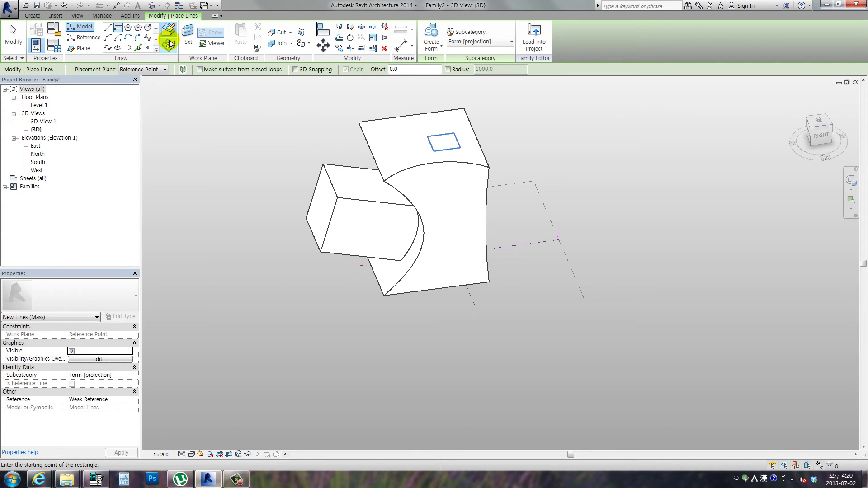
click(149, 69)
click(150, 86)
click(152, 79)
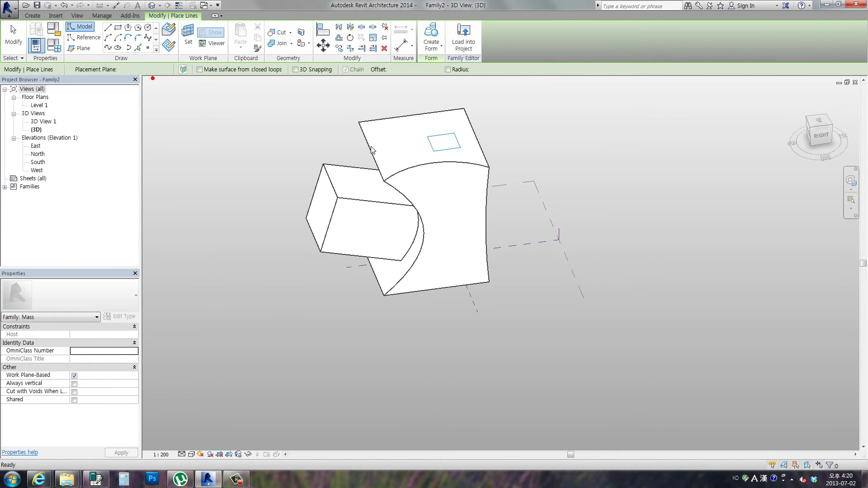
click(454, 294)
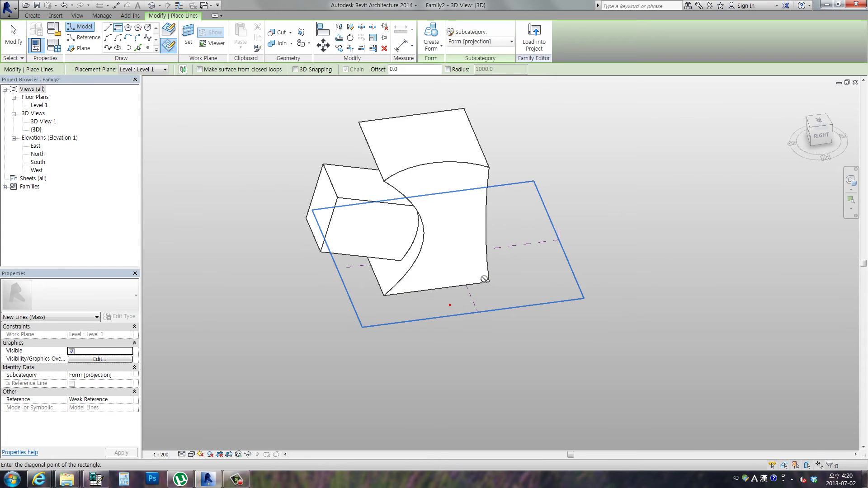
click(527, 251)
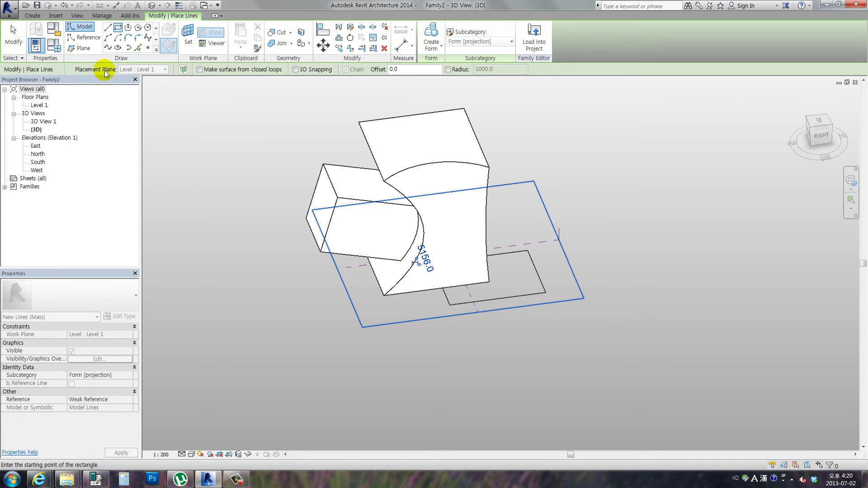
click(18, 45)
key(Tab)
Extrude the rectangle as a void form and adjust its height to cut the notch
click(519, 251)
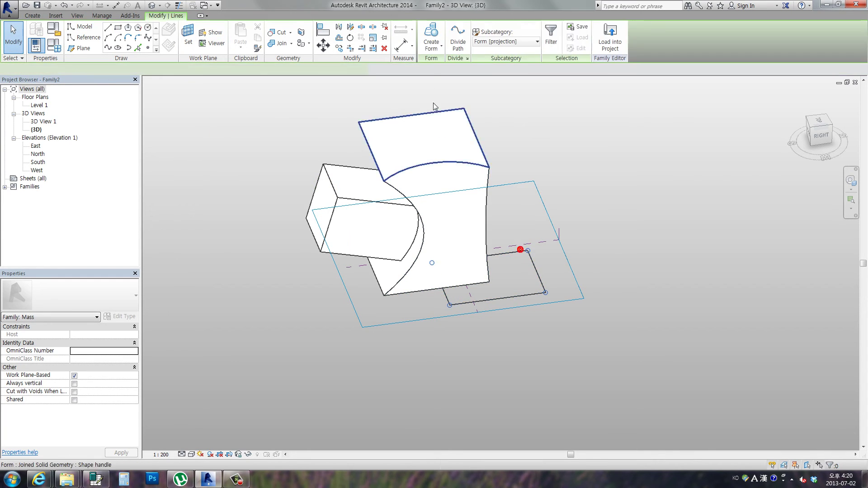
click(432, 50)
click(438, 83)
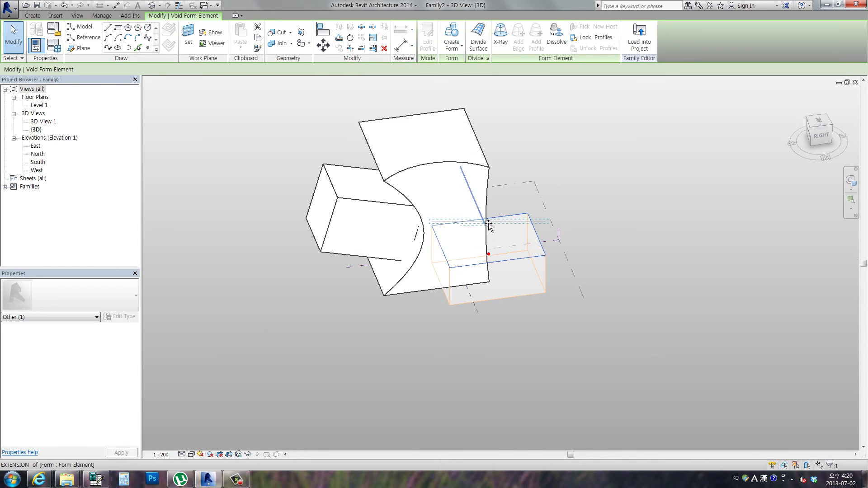
drag(488, 256, 488, 219)
click(613, 196)
mouse_move(615, 198)
shift+middle_down()
mouse_move(368, 103)
mouse_move(422, 136)
mouse_move(519, 147)
mouse_move(557, 164)
mouse_move(552, 219)
mouse_move(411, 180)
mouse_move(473, 185)
mouse_move(338, 178)
mouse_move(211, 80)
shift+middle_up()
Sketch a rectangle on the protruding box's end face, set as the work plane
click(118, 30)
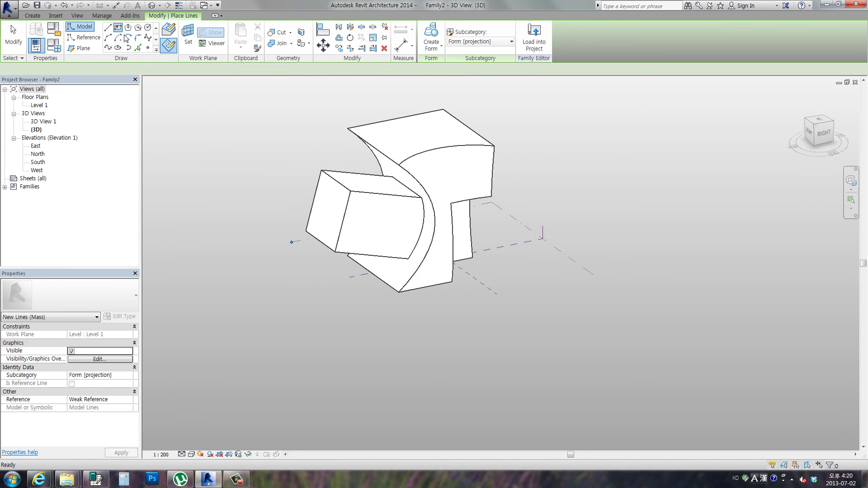
click(187, 35)
click(334, 193)
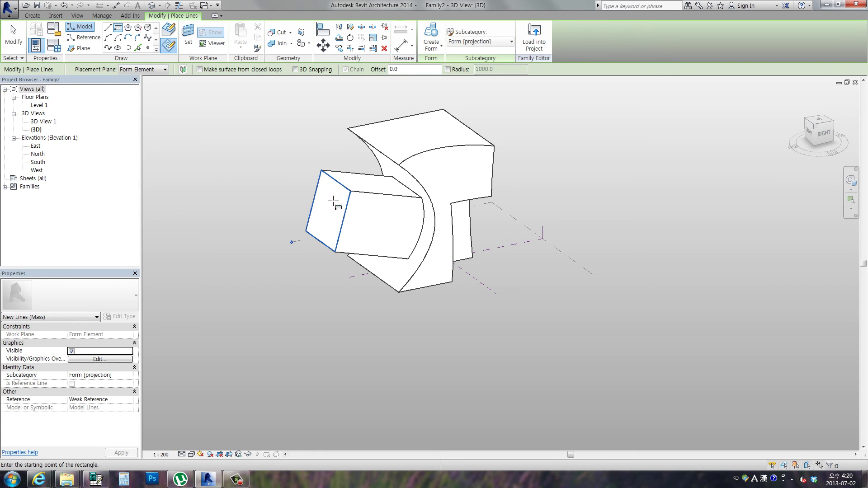
click(370, 176)
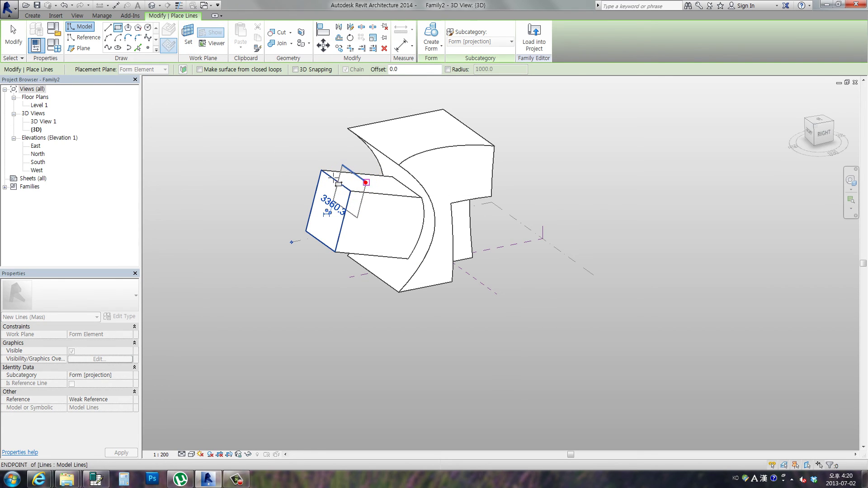
click(14, 36)
Make the rectangle a 9000.0-long void form and stretch its far face deeper into the mass
click(354, 175)
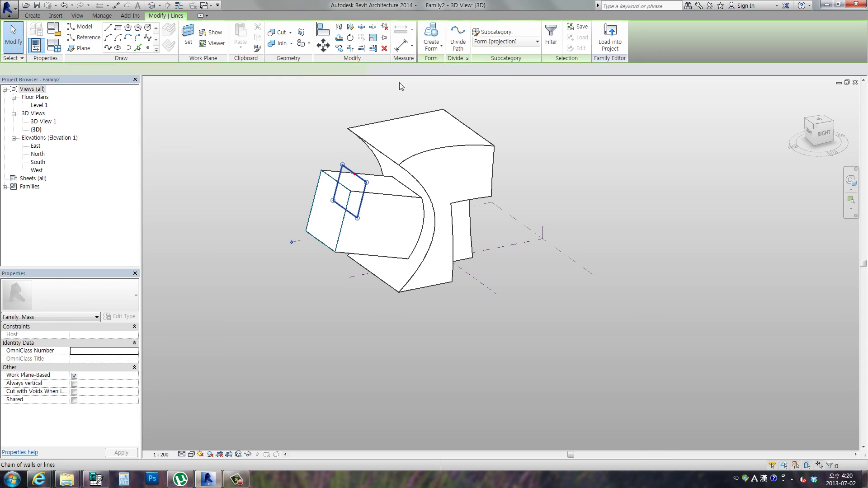
click(441, 45)
click(445, 85)
click(375, 205)
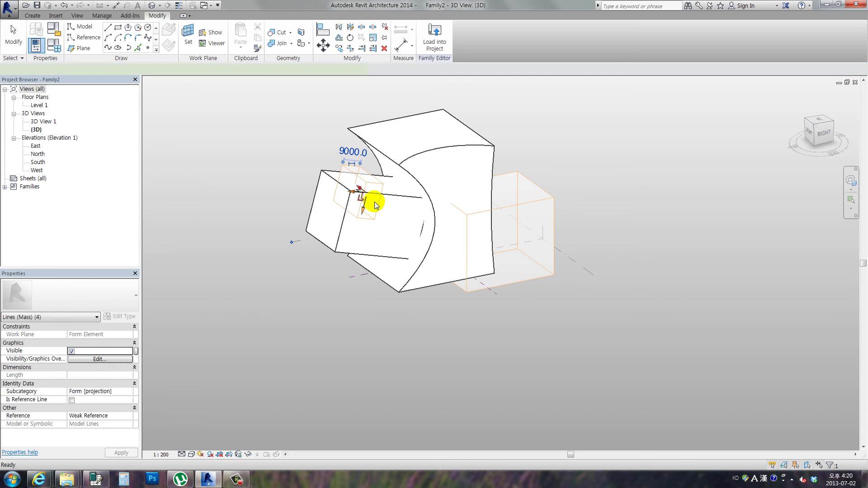
click(352, 194)
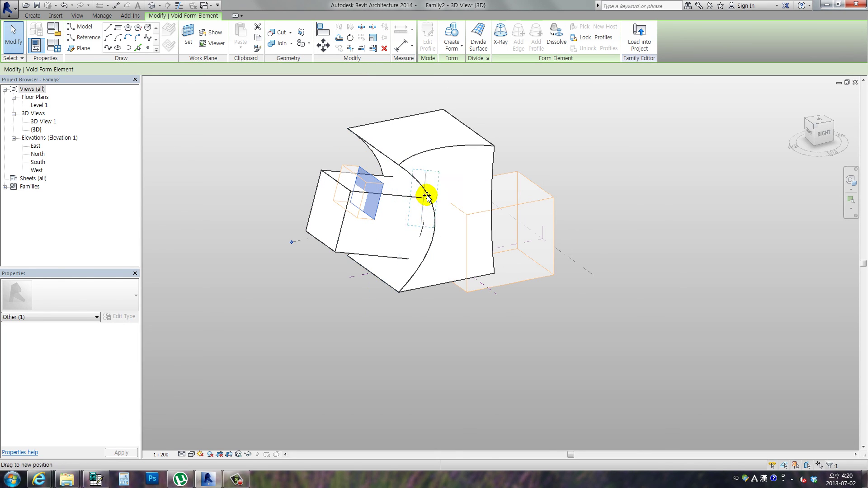
drag(520, 200, 611, 199)
click(611, 197)
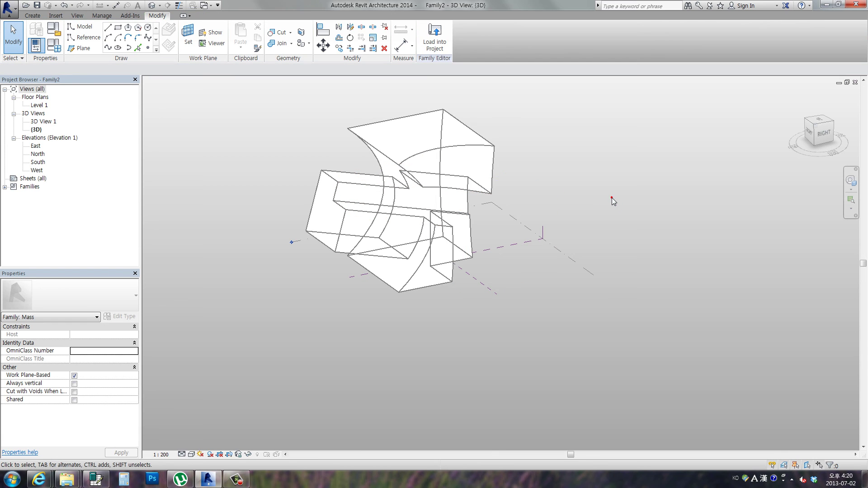
mouse_move(590, 202)
shift+middle_down()
mouse_move(606, 91)
mouse_move(455, 180)
mouse_move(345, 192)
mouse_move(326, 102)
mouse_move(591, 159)
mouse_move(650, 183)
mouse_move(587, 252)
mouse_move(672, 280)
shift+middle_up()
scroll(587, 250, up, 3)
scroll(587, 250, down, 1)
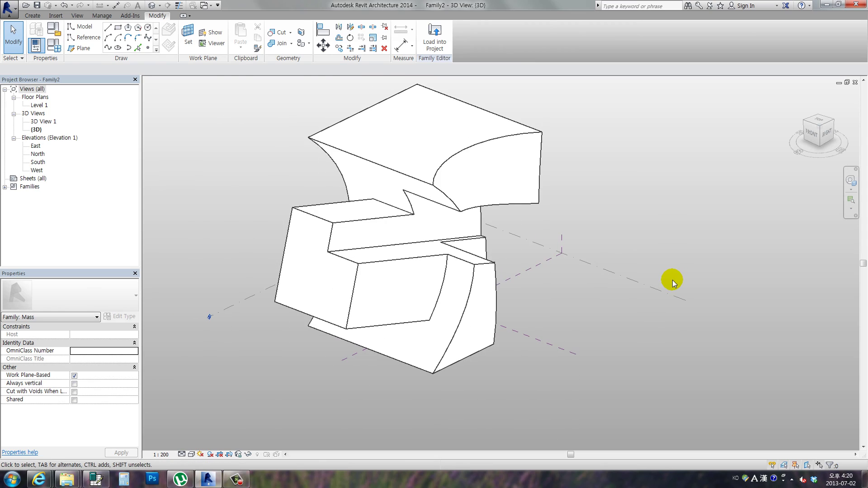